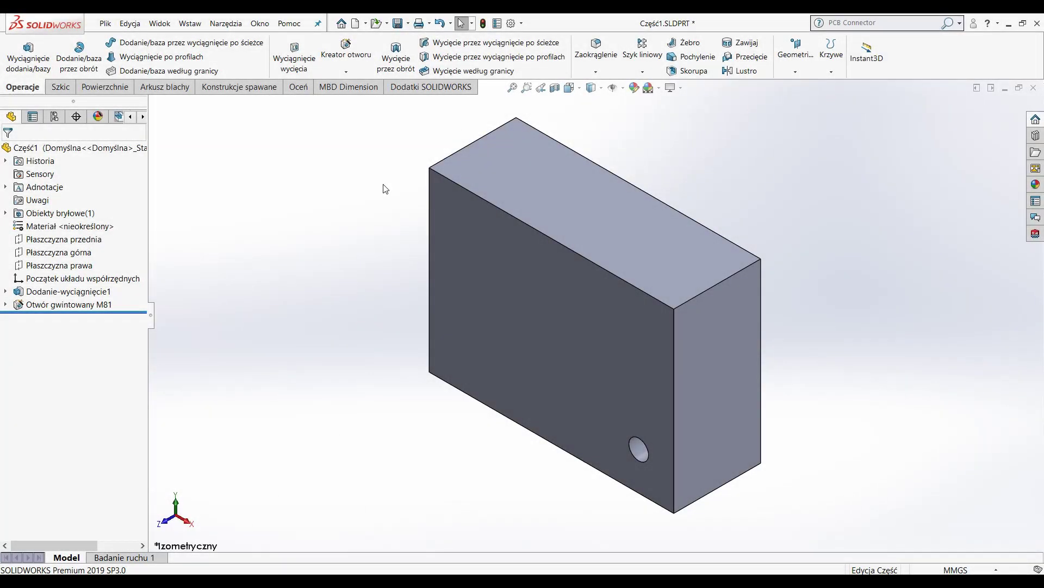
Browse the Hole Wizard variants and start an Advanced Hole (Zaawansowany otwór)
click(346, 72)
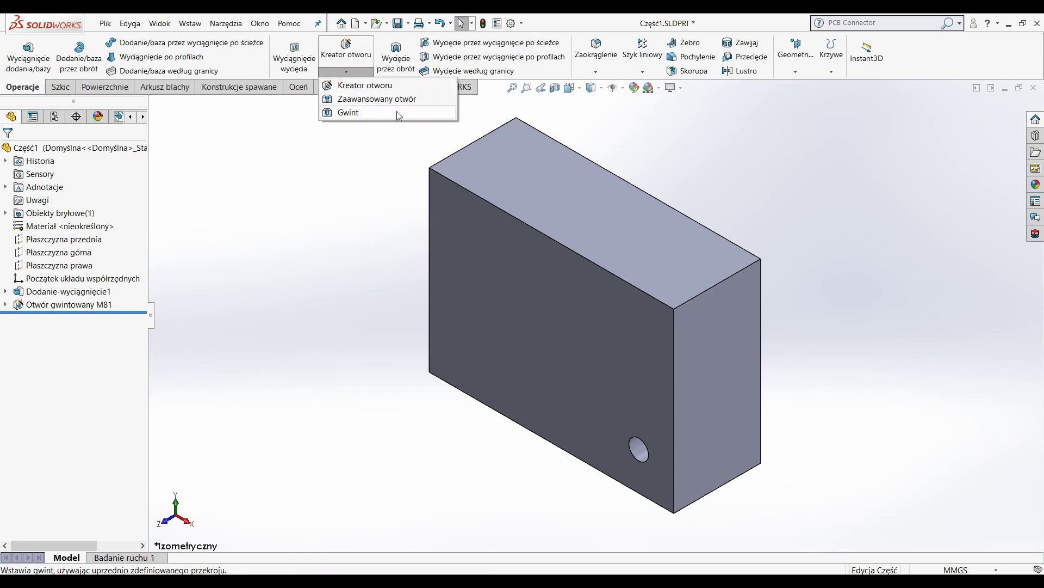
click(341, 227)
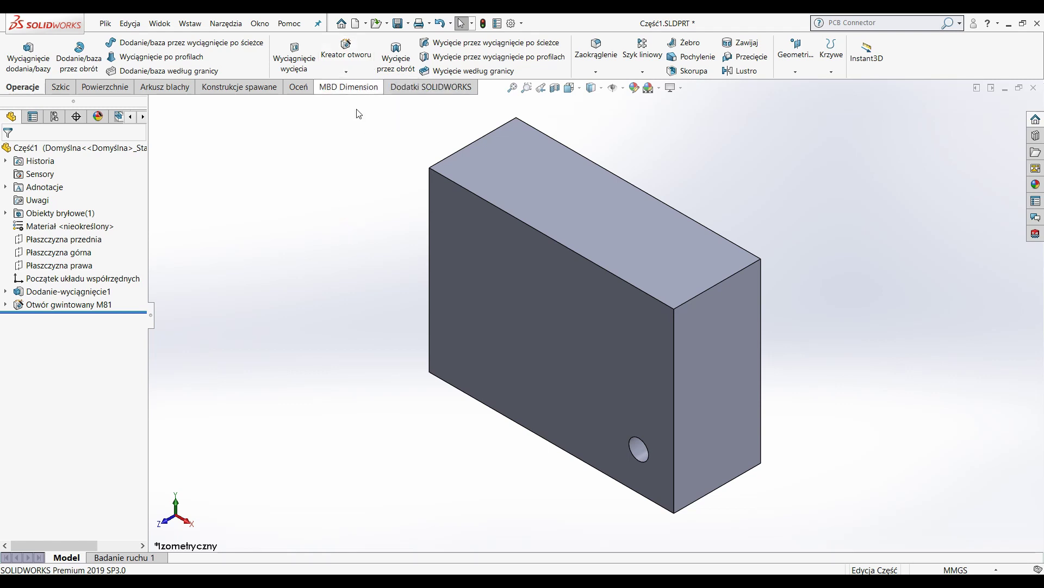
click(353, 76)
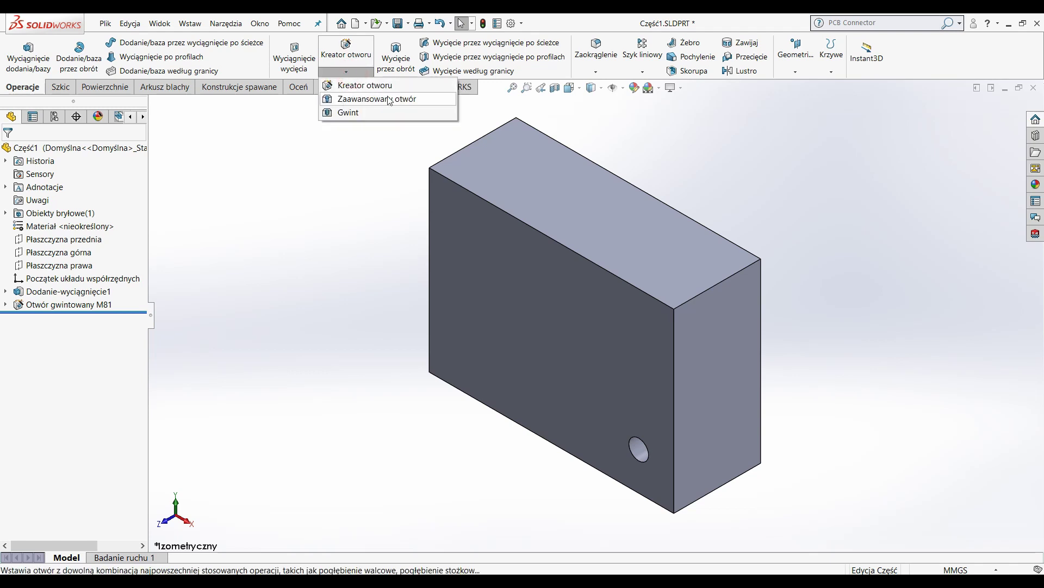
click(328, 222)
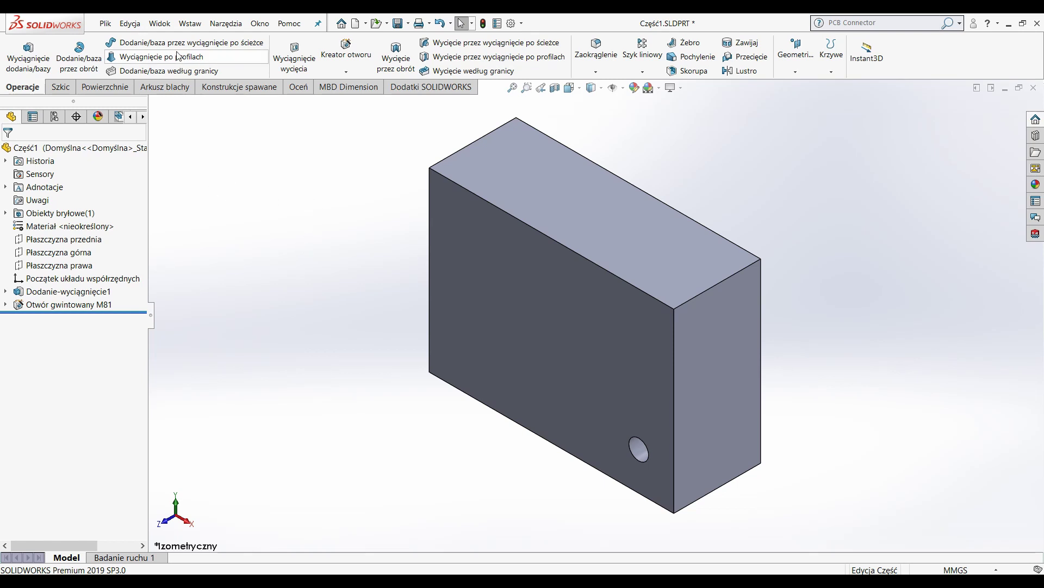
click(191, 24)
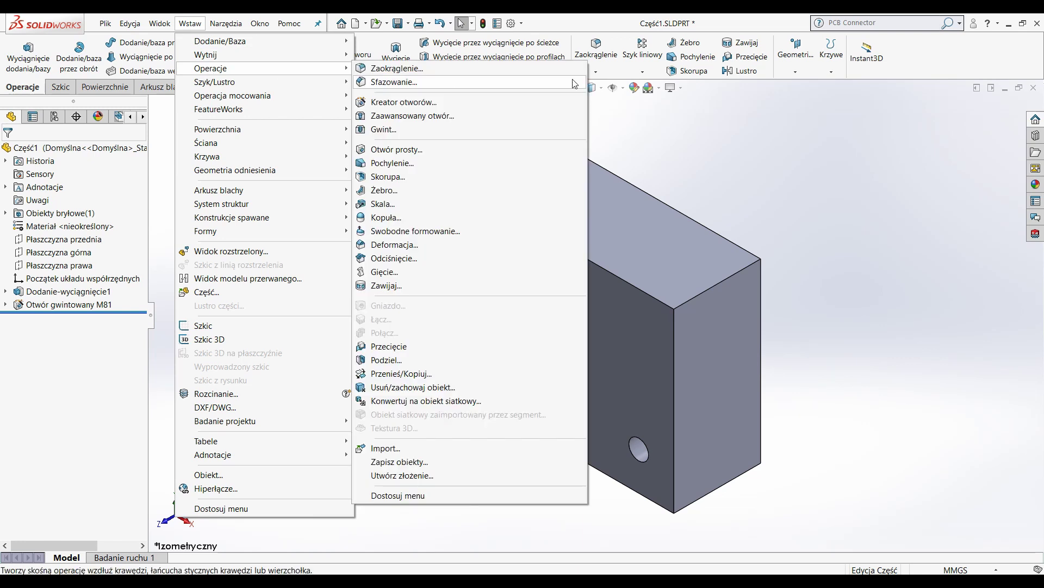
mouse_move(211, 68)
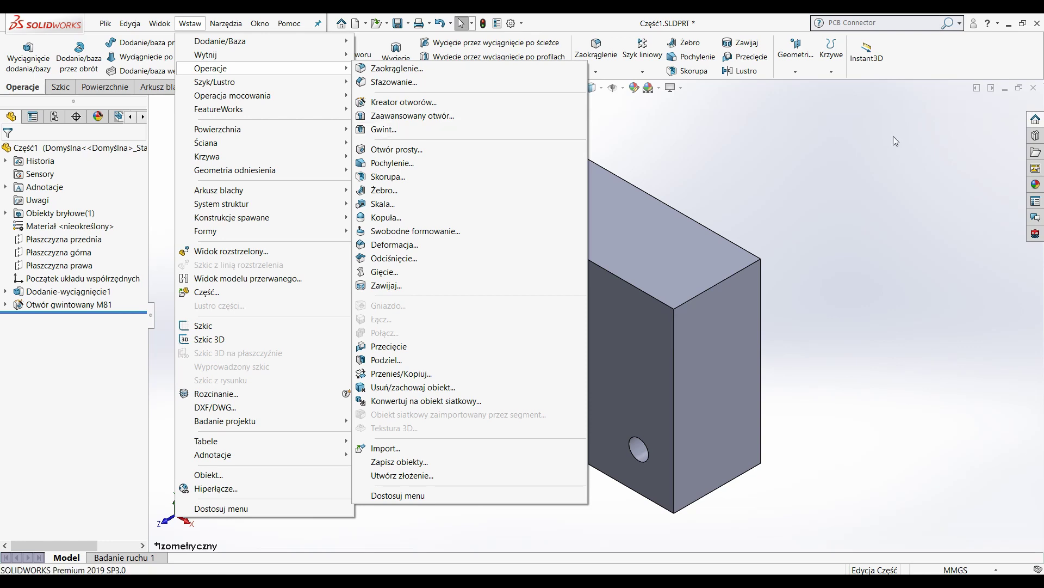
key(Escape)
key(Escape)
click(346, 71)
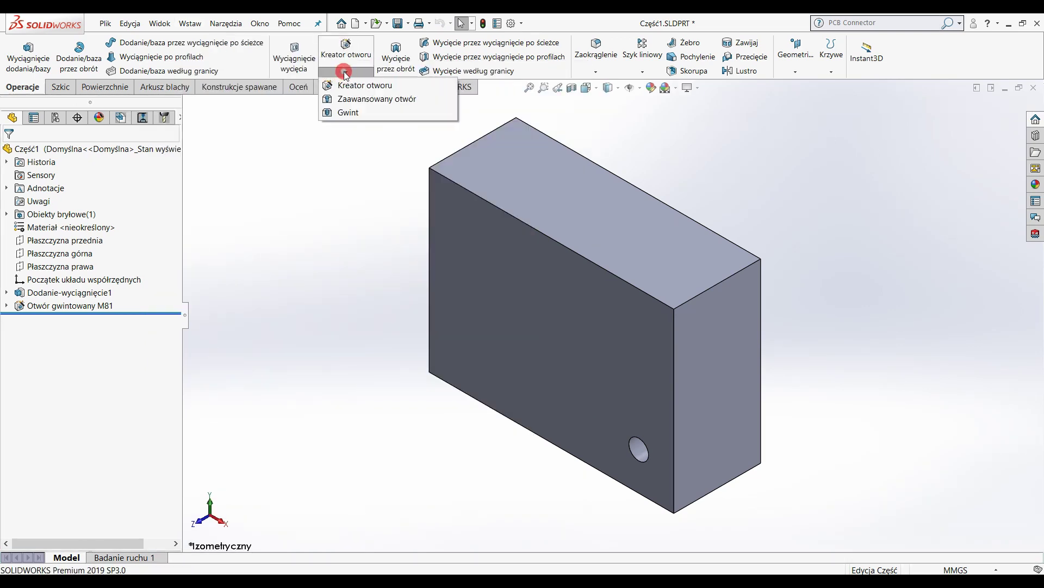
click(422, 98)
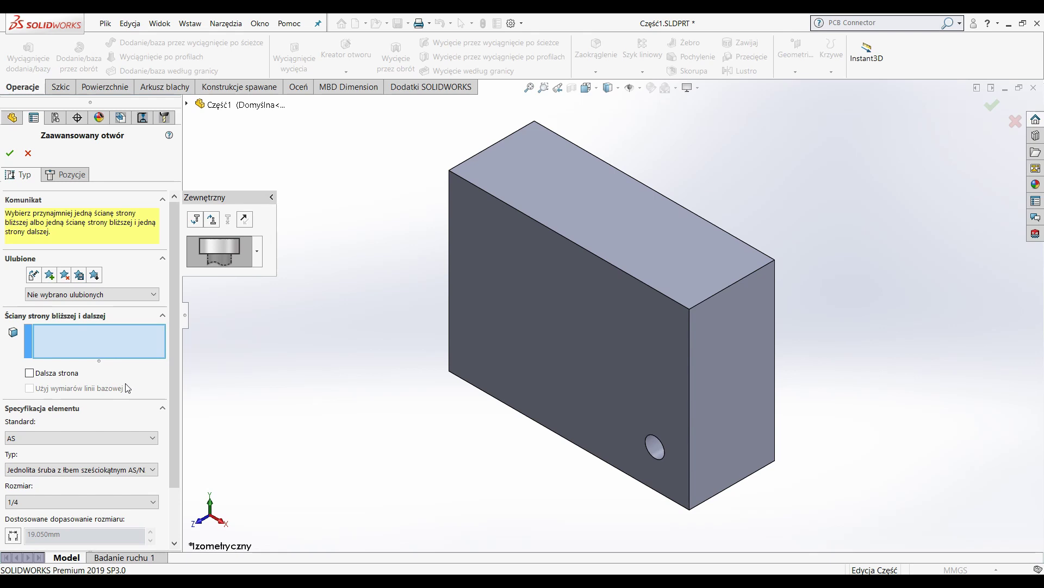
Look over the Advanced Hole settings, expanding the Objaśnienie otworu callout section
scroll(106, 349, down, 2)
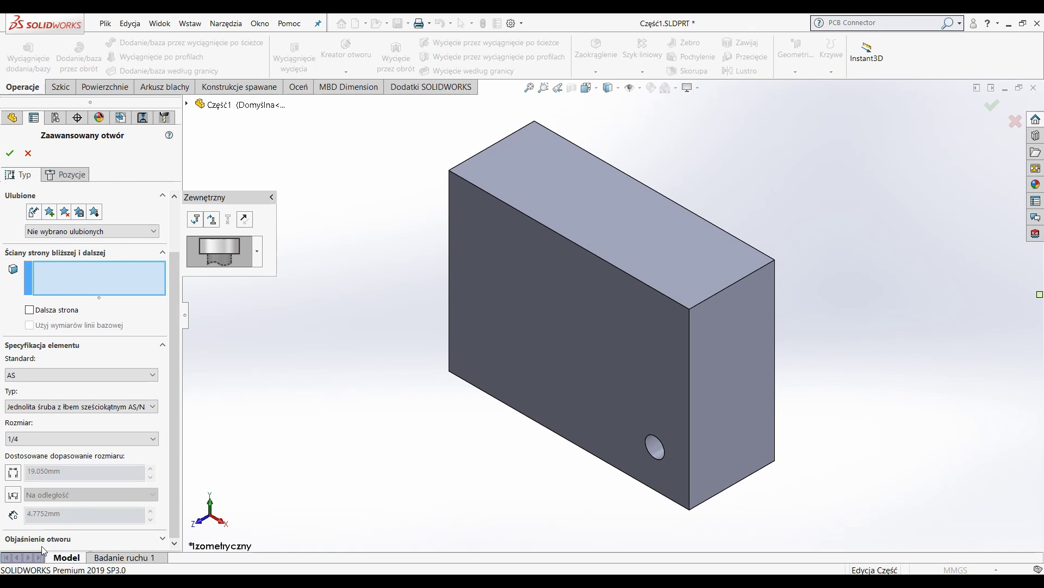
click(162, 538)
scroll(169, 418, down, 5)
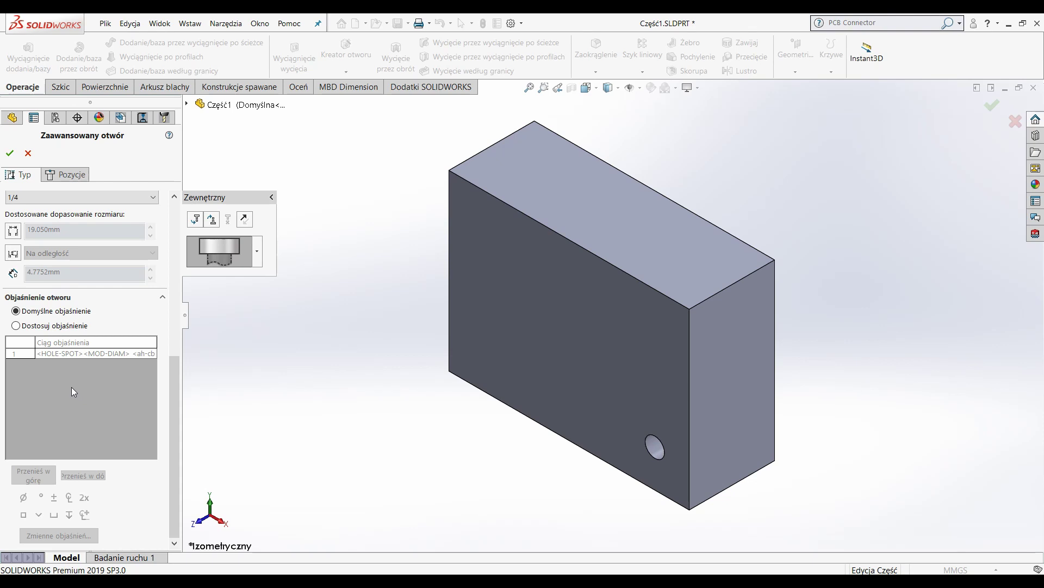
scroll(71, 387, up, 5)
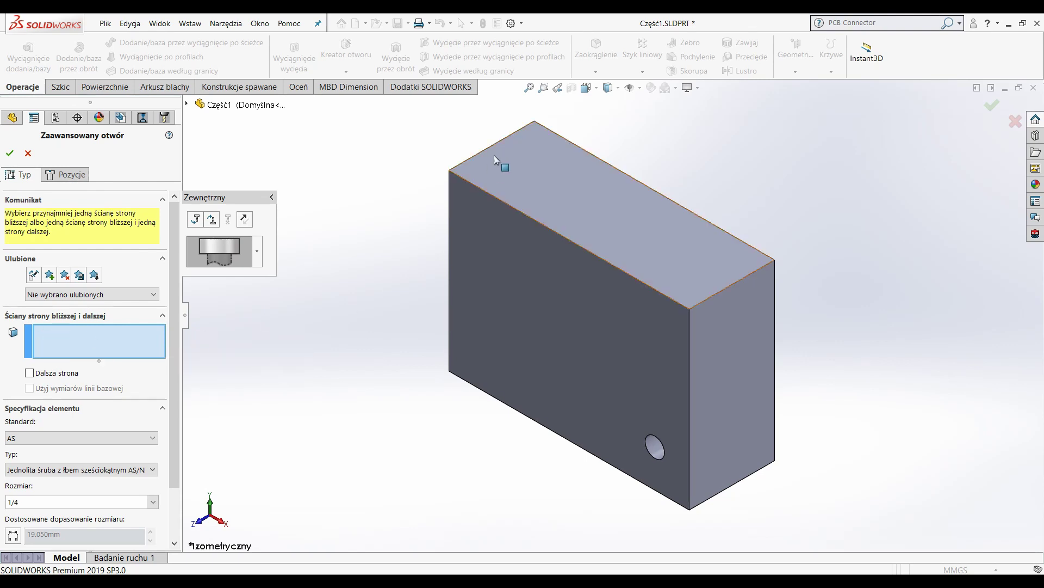
Put the hole on the block's top face and add two more stack elements after the counterbore
click(547, 178)
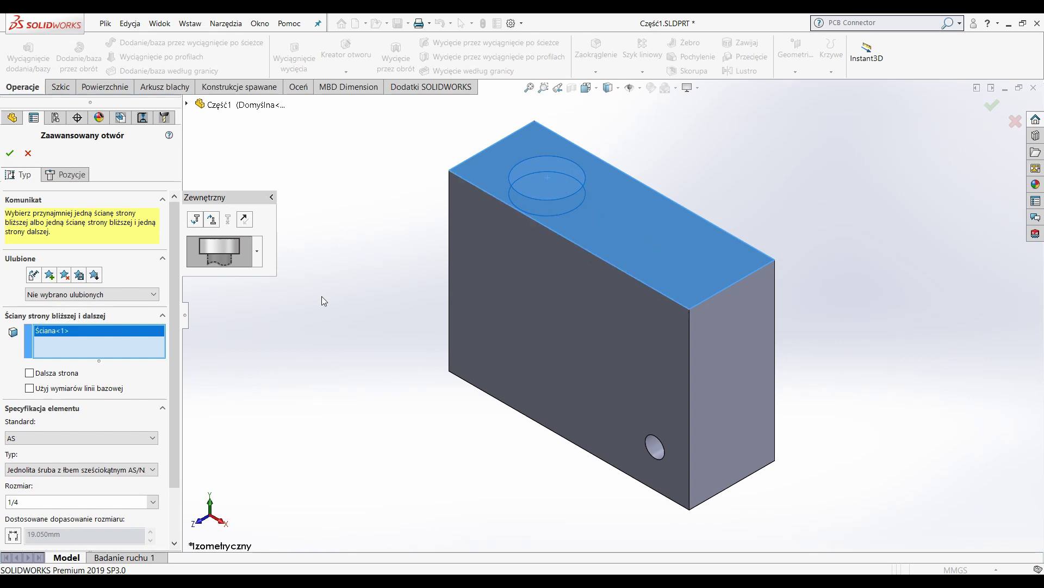
click(202, 223)
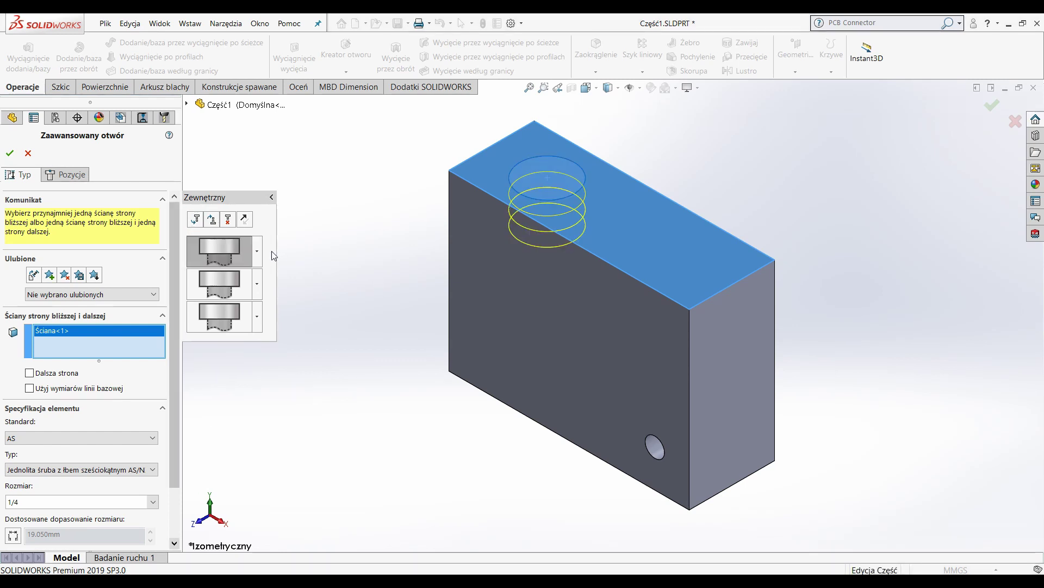
click(258, 251)
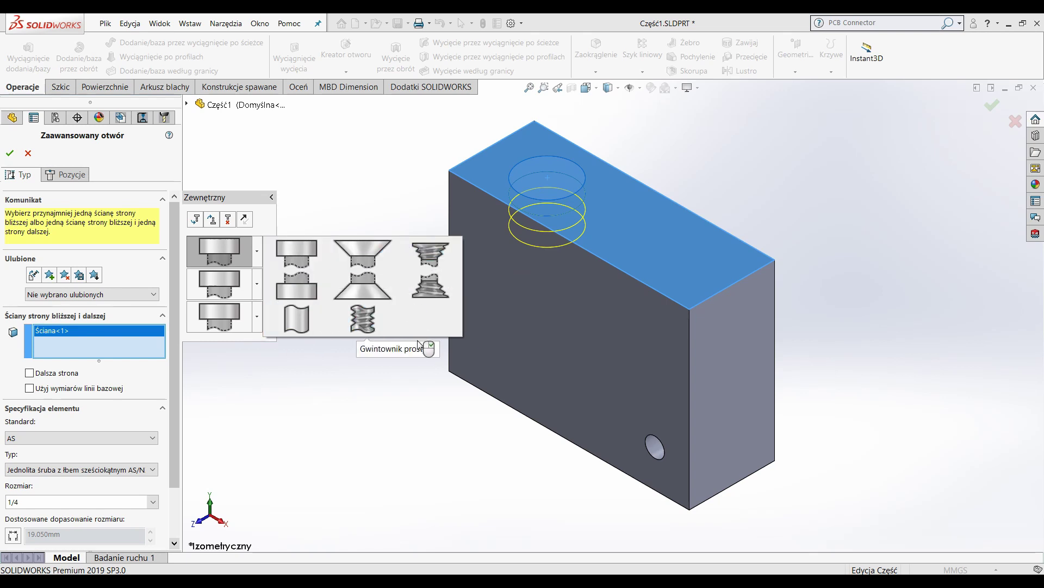
click(302, 253)
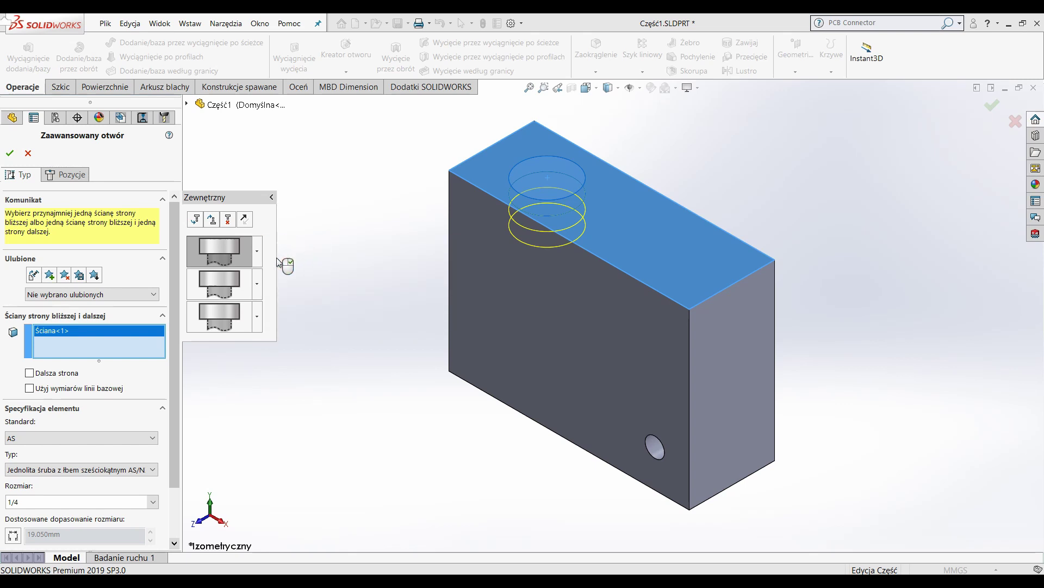
Make the second stack element a straight hole and the third a tapped hole
click(256, 287)
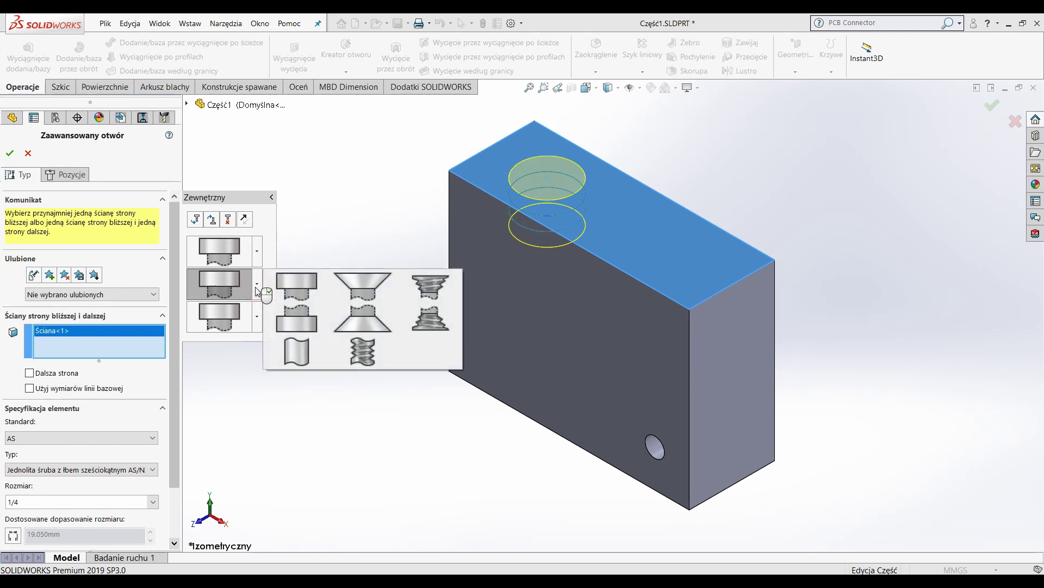
click(305, 359)
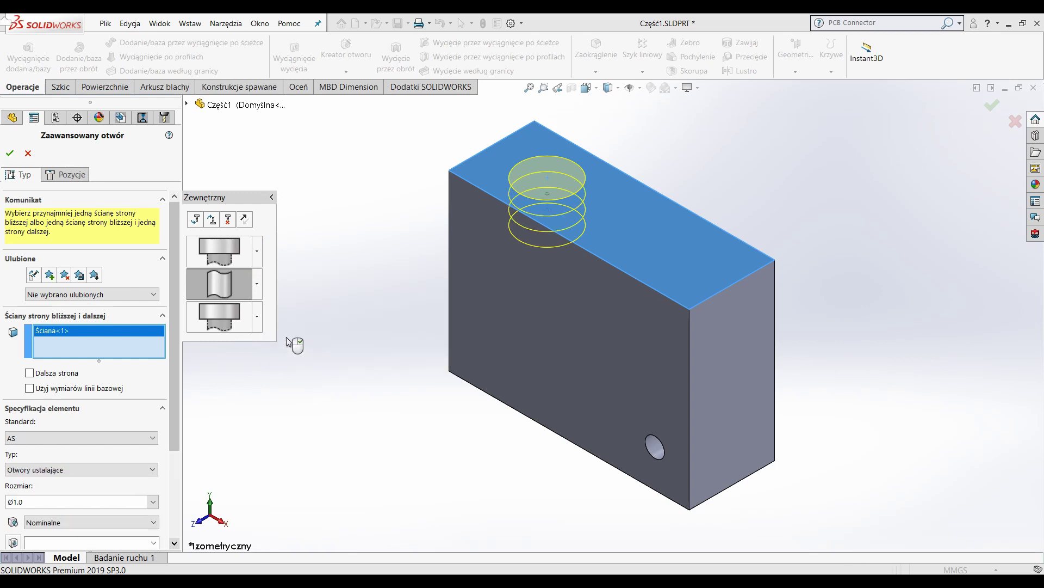
click(257, 316)
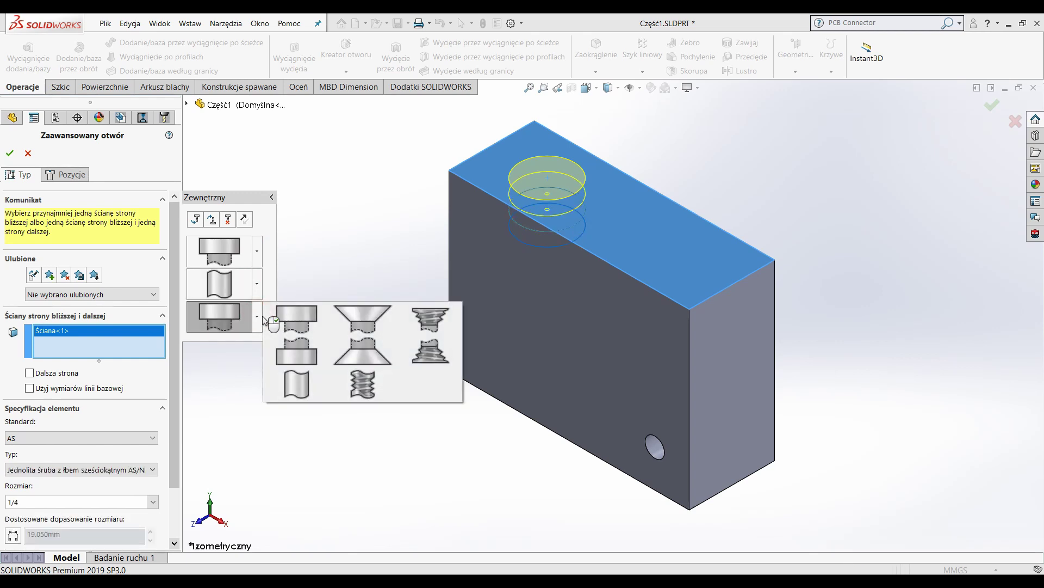
click(373, 387)
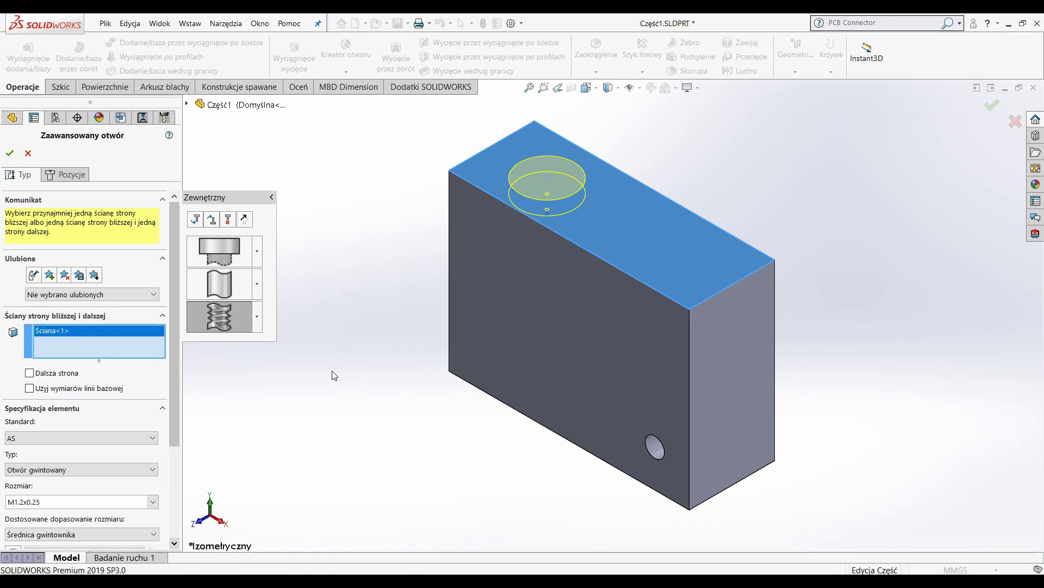
click(234, 265)
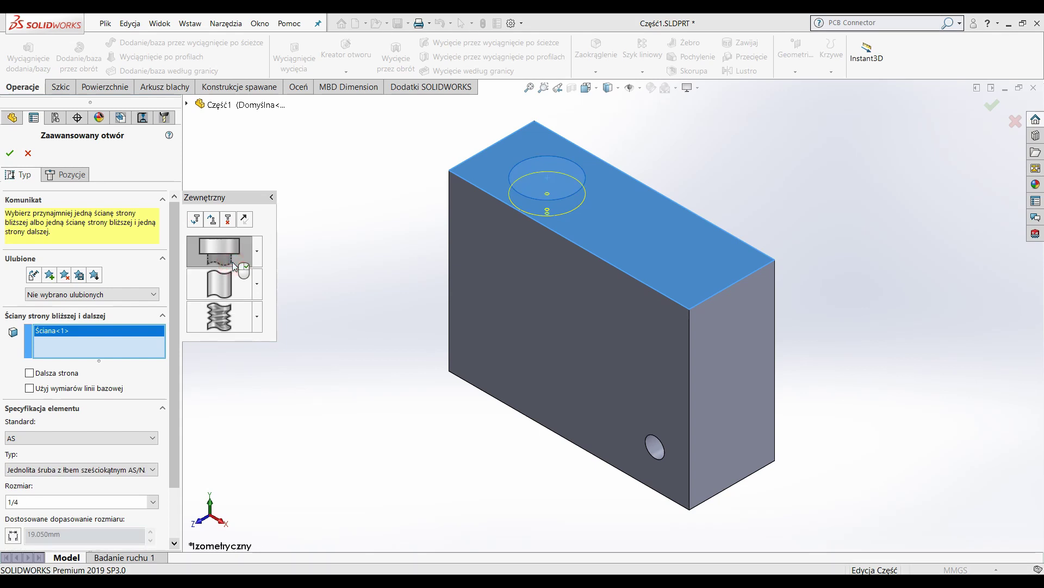
Set the counterbore element to ISO hex-head bolt, size M8
click(153, 439)
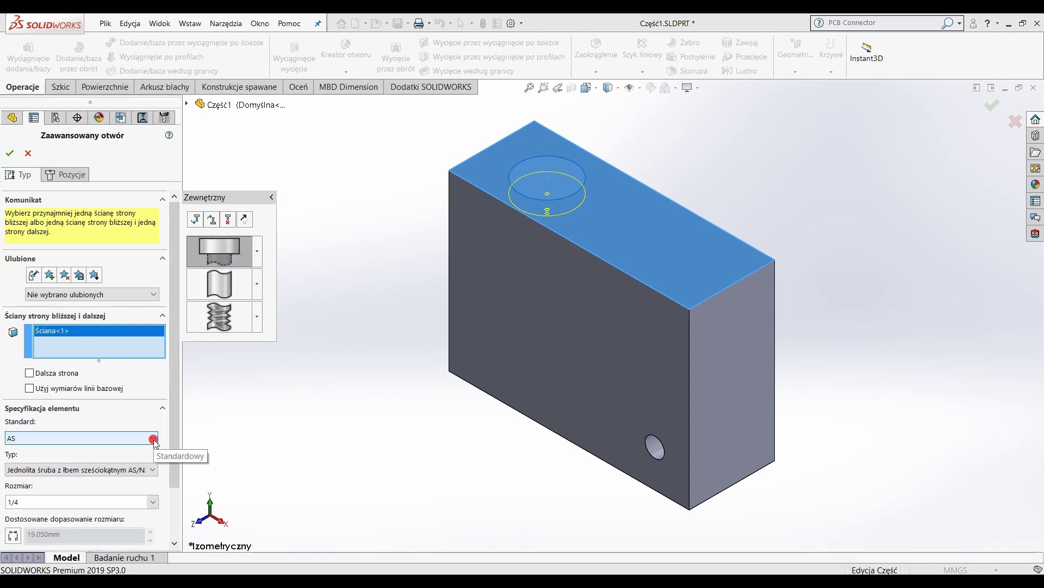
click(81, 497)
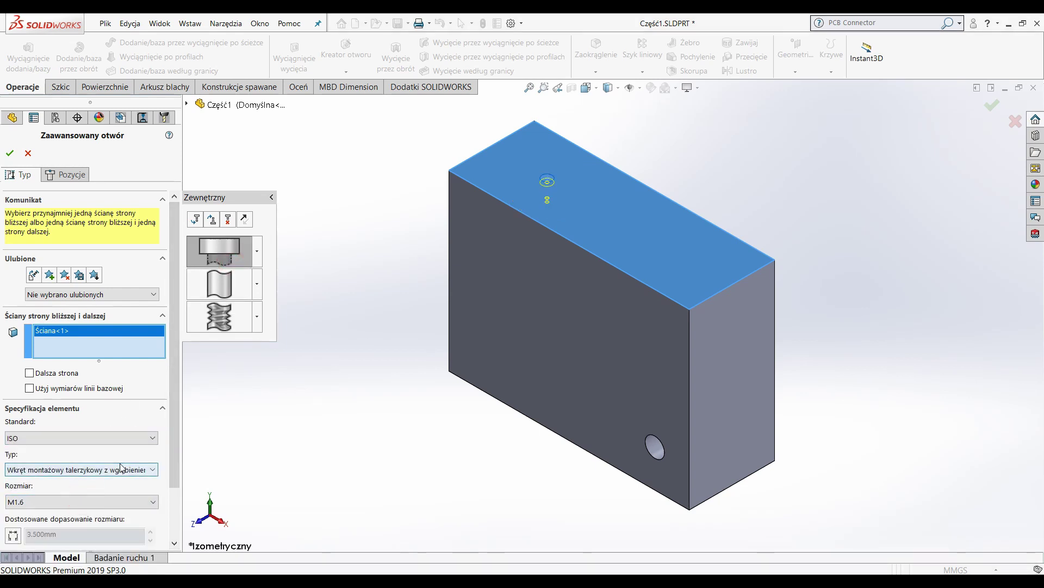
click(153, 469)
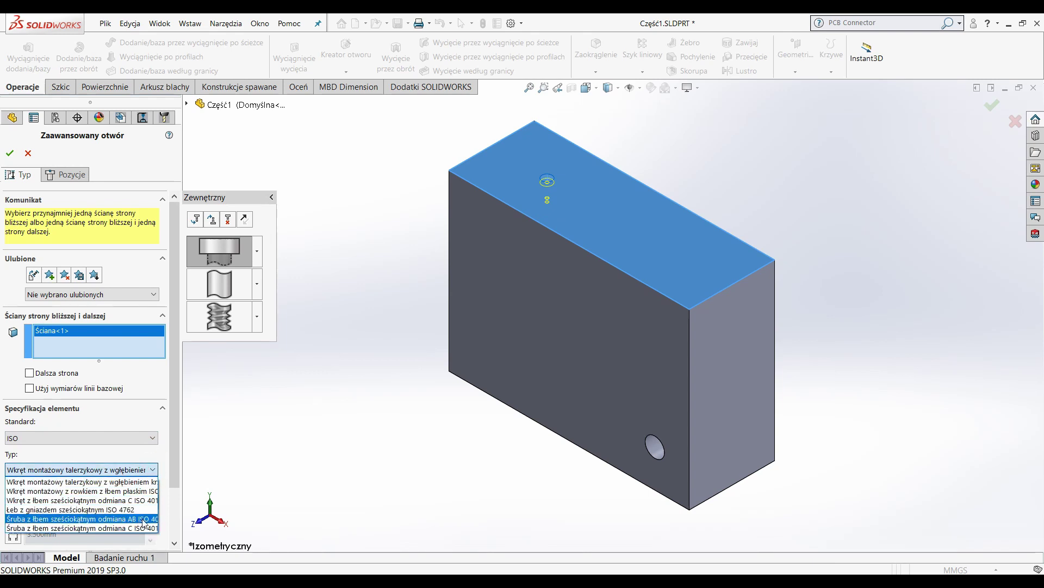
click(144, 520)
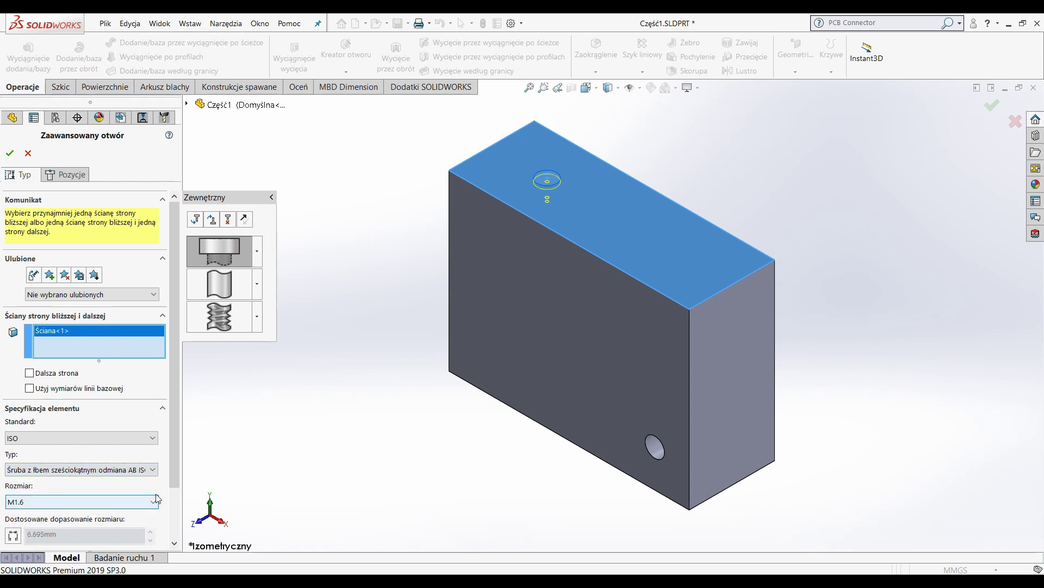
scroll(176, 465, down, 2)
click(153, 439)
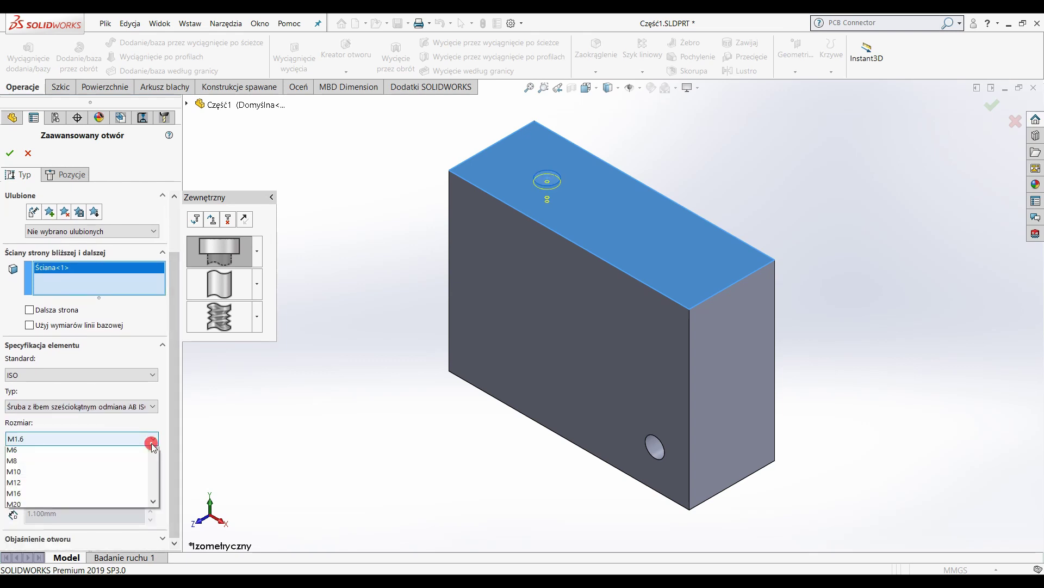
click(122, 529)
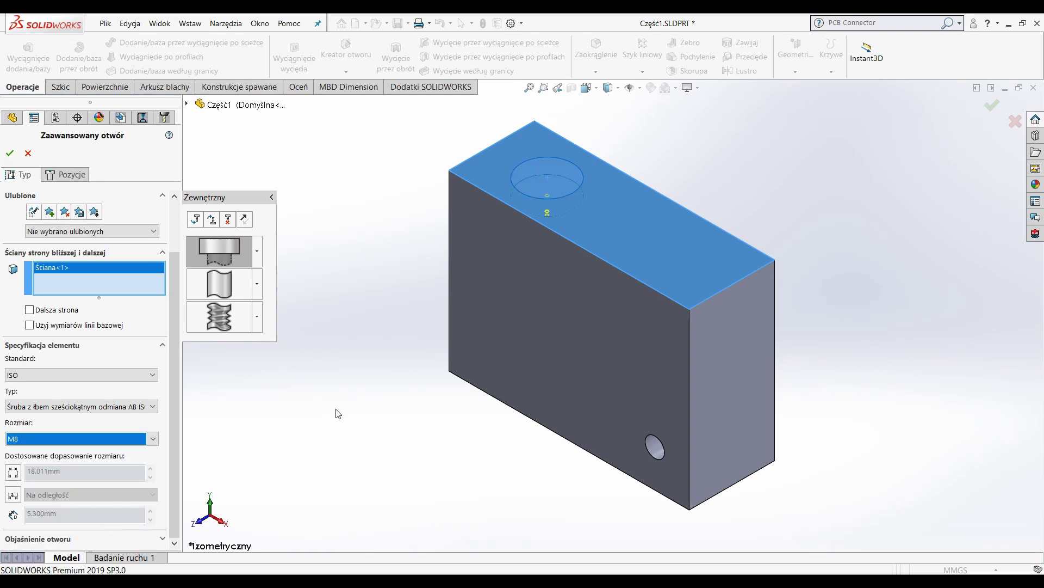
click(224, 292)
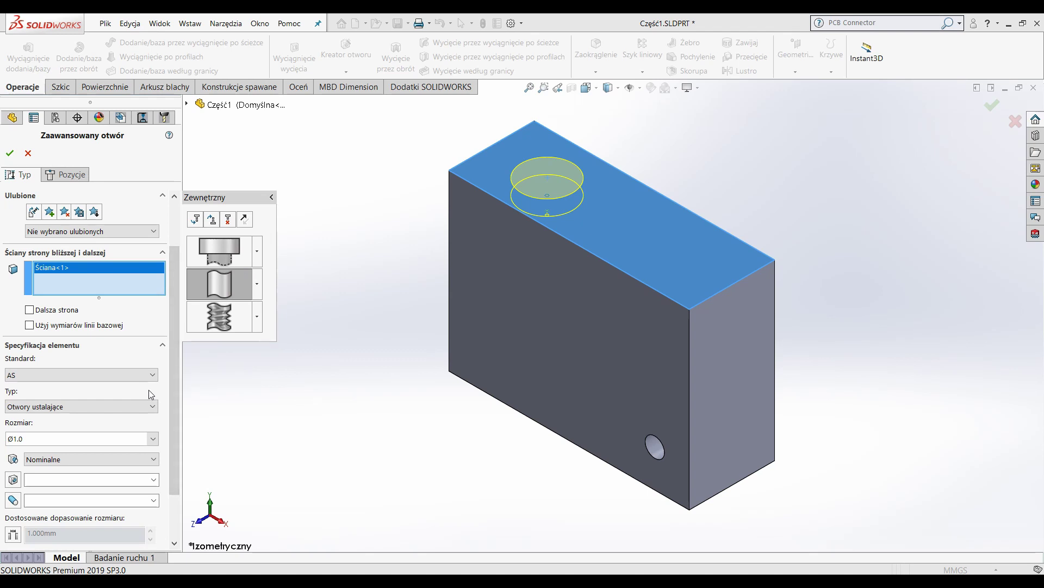
Set the straight hole element to ISO screw clearance (Prześwity śrub), size M8
click(152, 375)
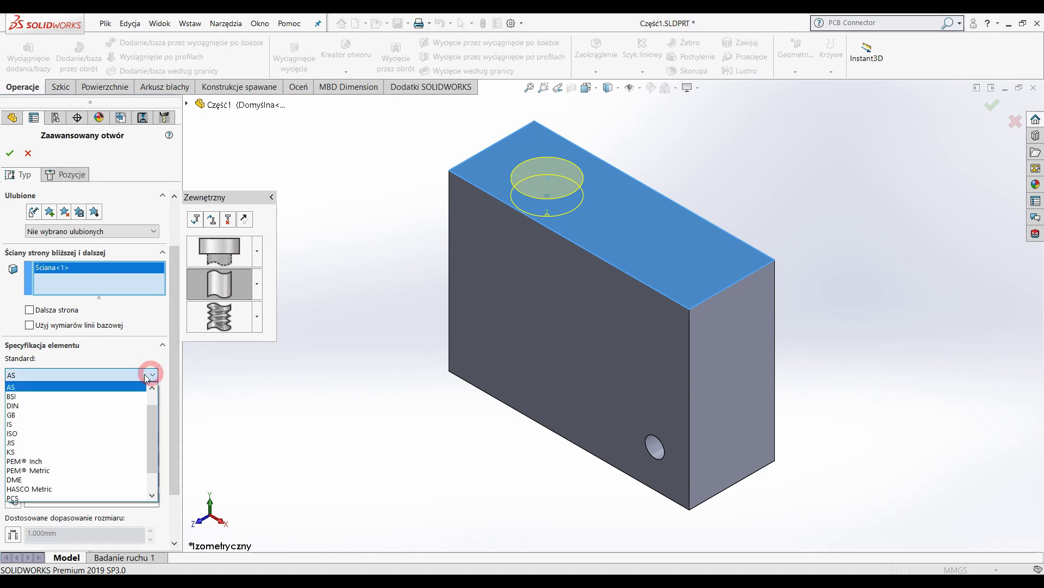
click(121, 433)
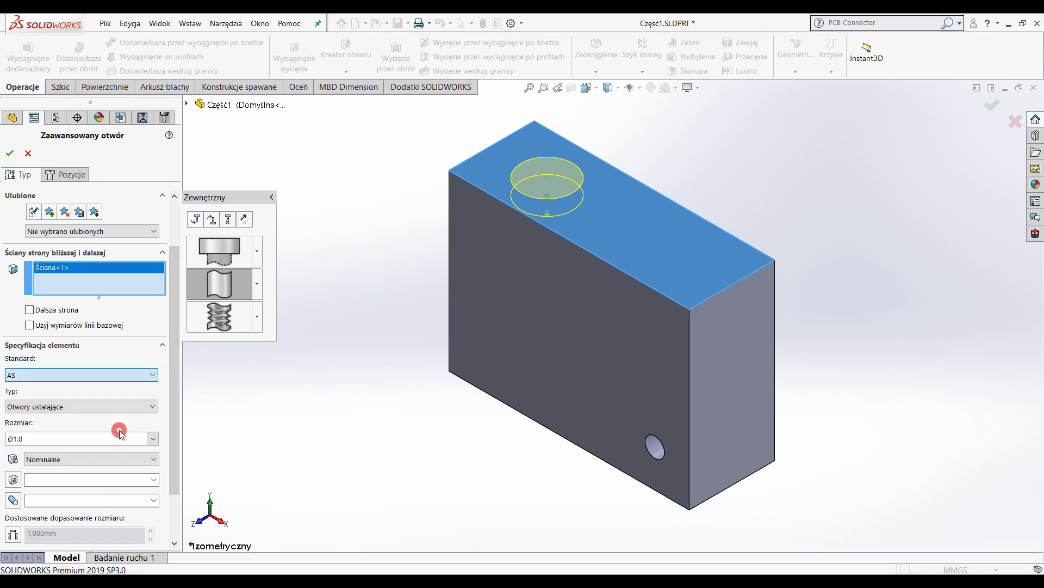
click(147, 408)
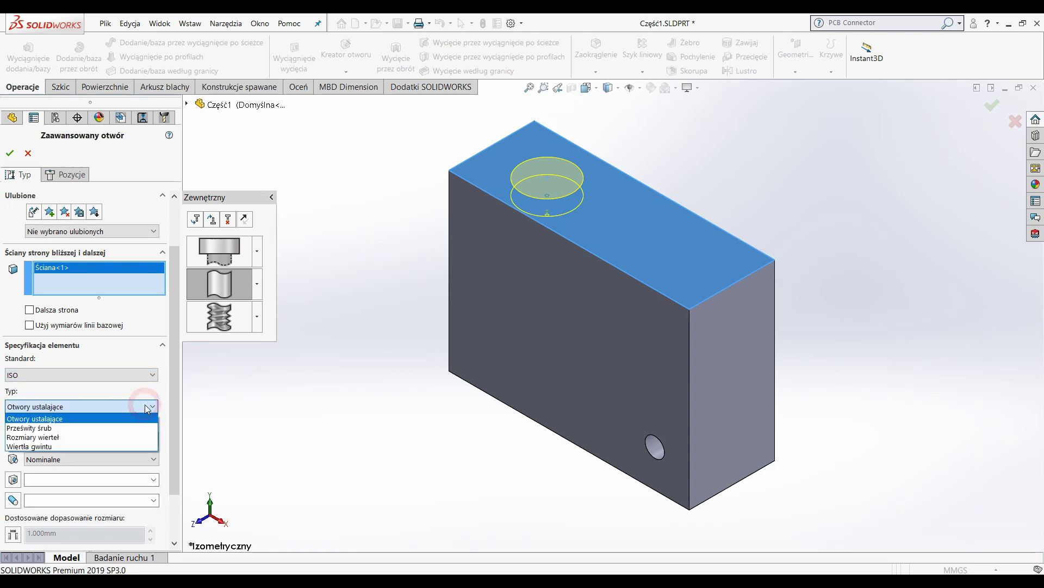
click(132, 429)
click(147, 438)
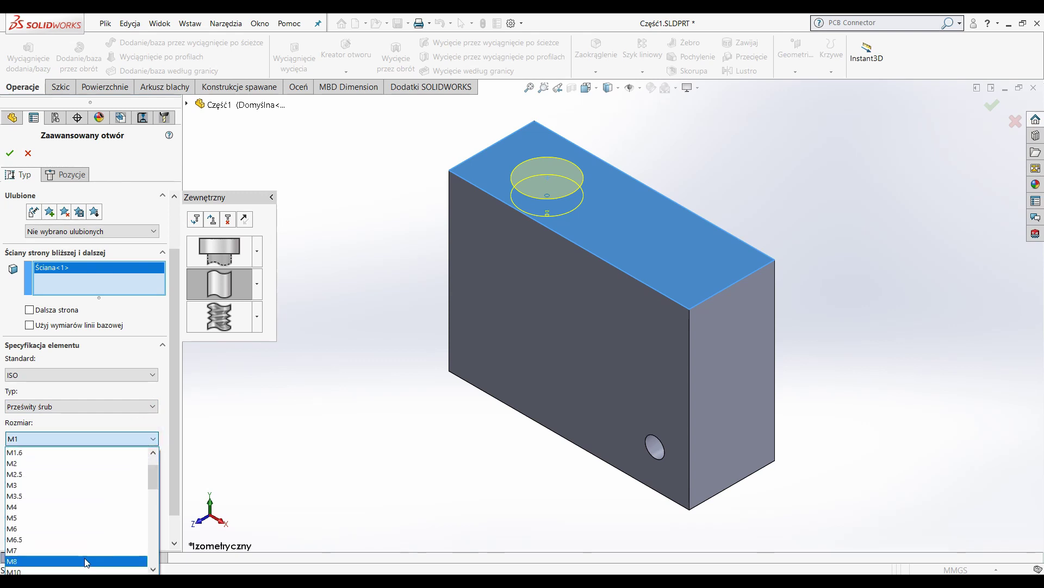
click(86, 561)
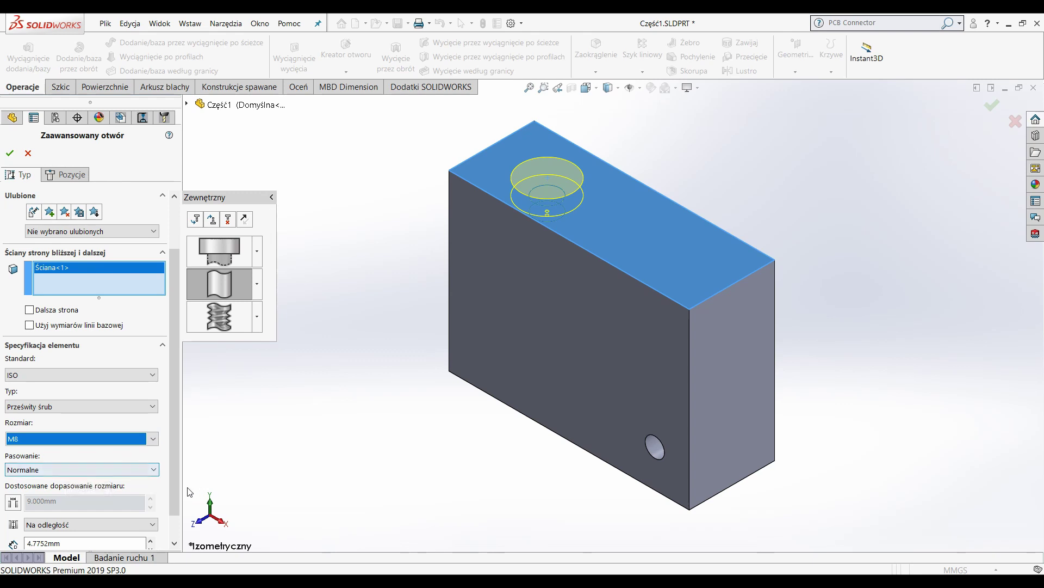
Give the straight clearance hole a Blind depth of 15 mm
drag(169, 466, 167, 529)
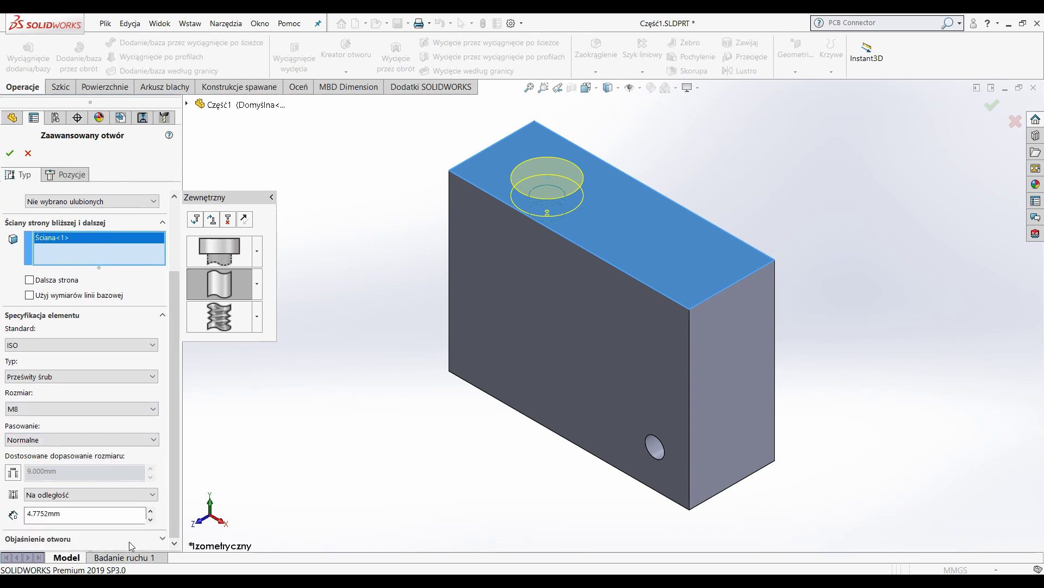
double_click(90, 515)
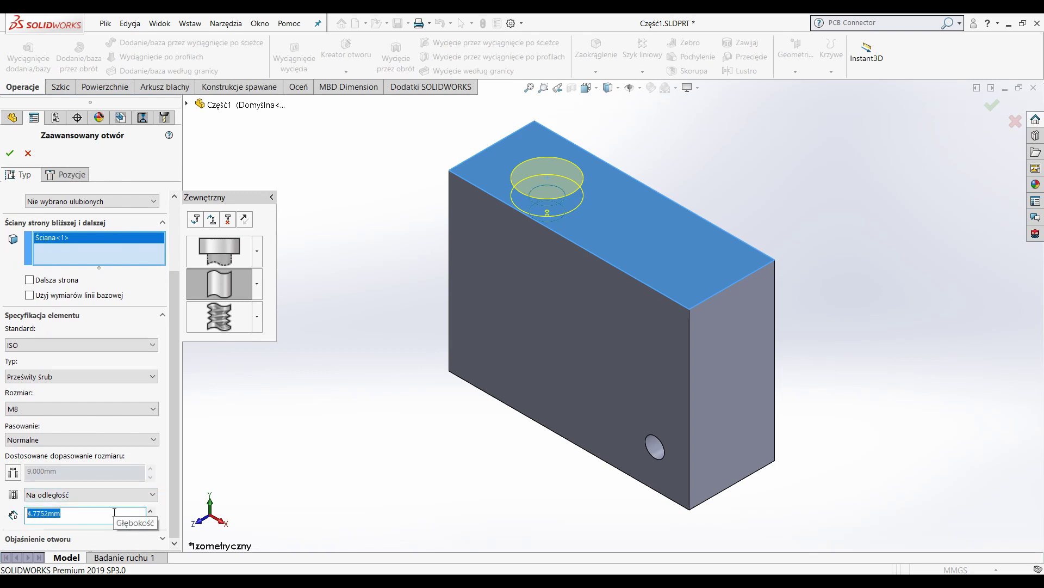
text(15)
key(Return)
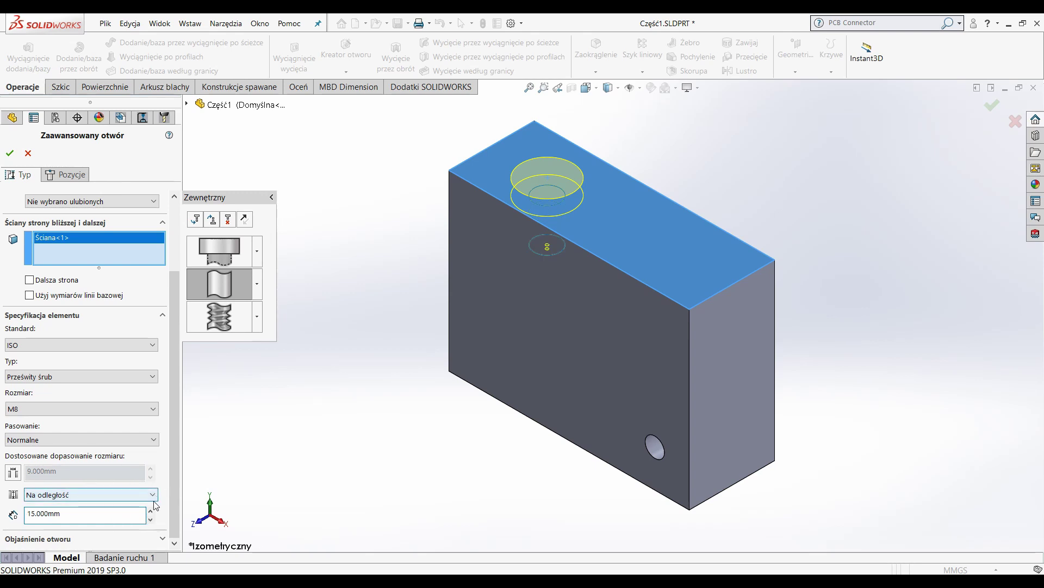
click(153, 494)
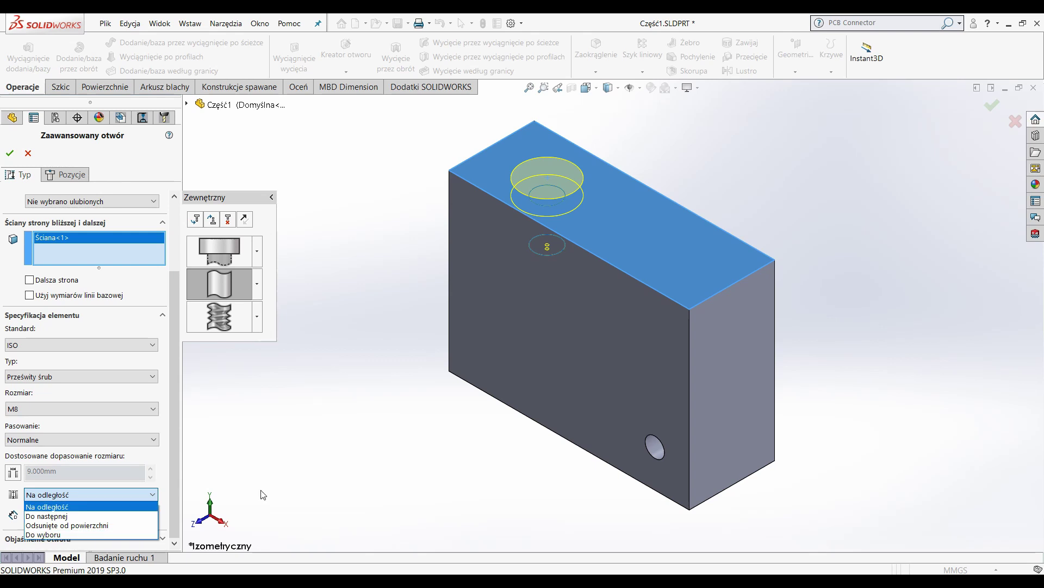
click(105, 507)
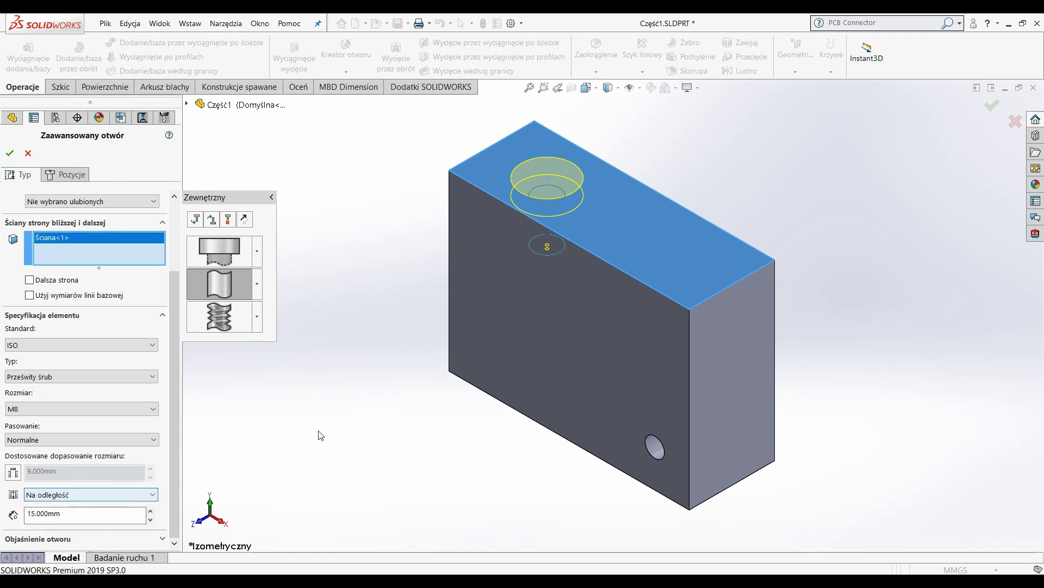
click(217, 321)
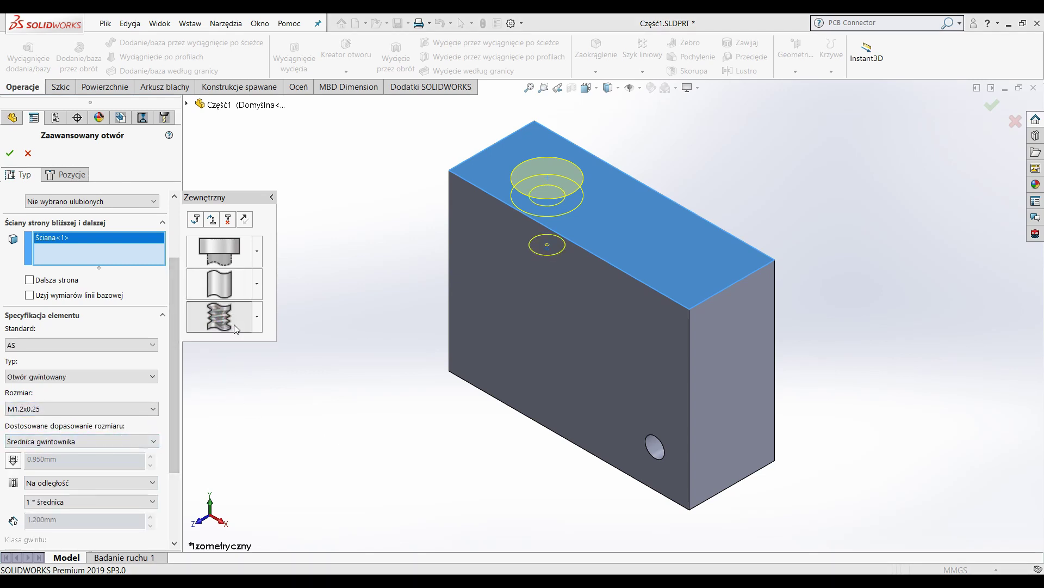
Set the tapped element to an ISO tapped hole, size M8, with Through All end condition
click(147, 346)
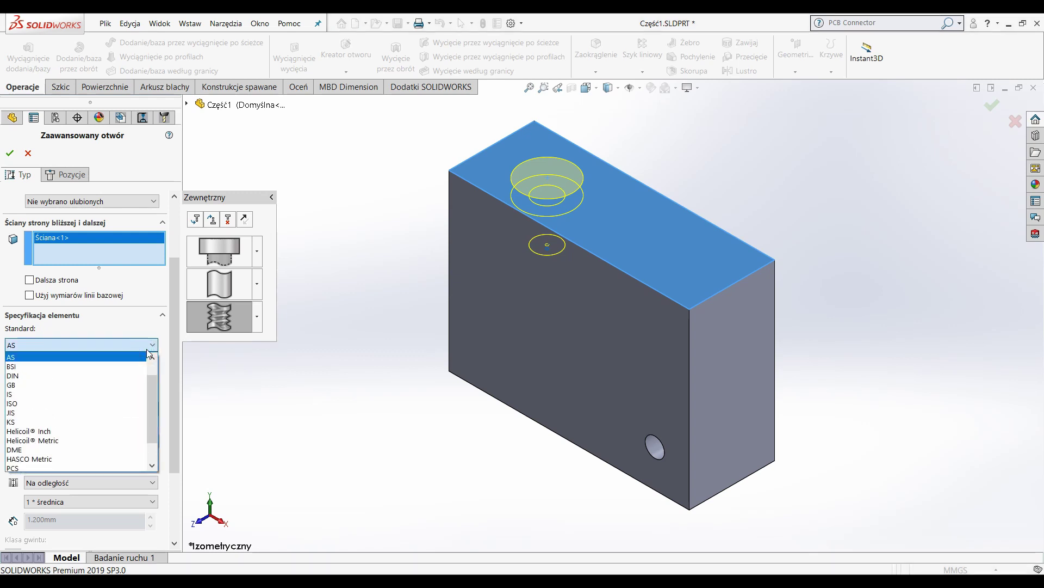
click(97, 403)
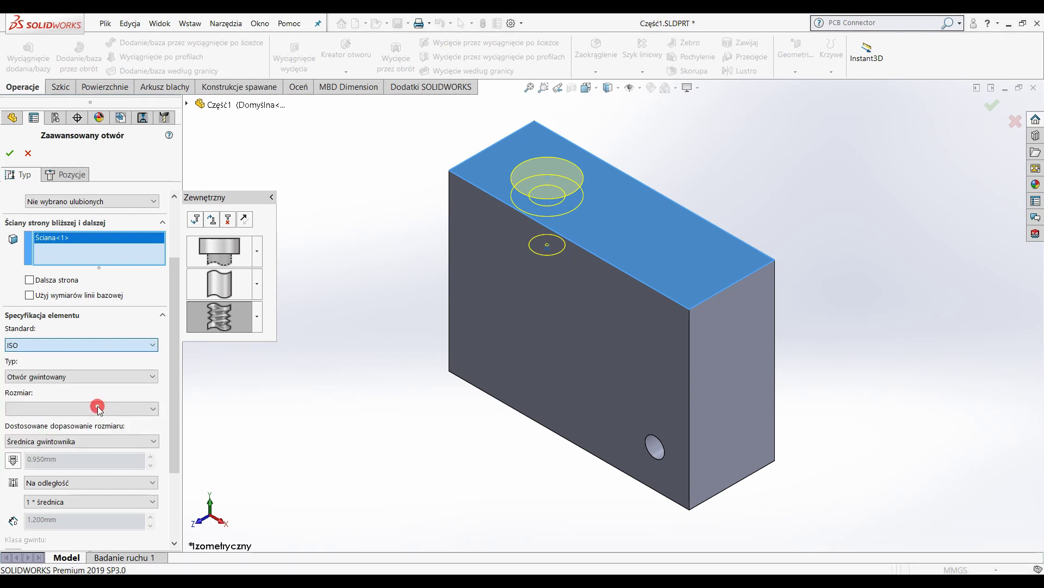
click(154, 375)
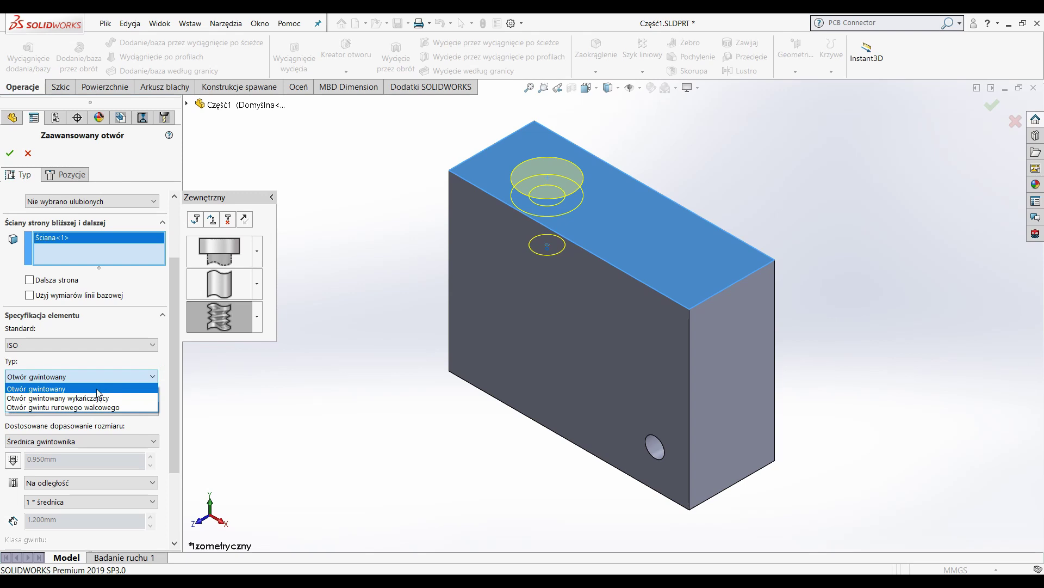
click(122, 390)
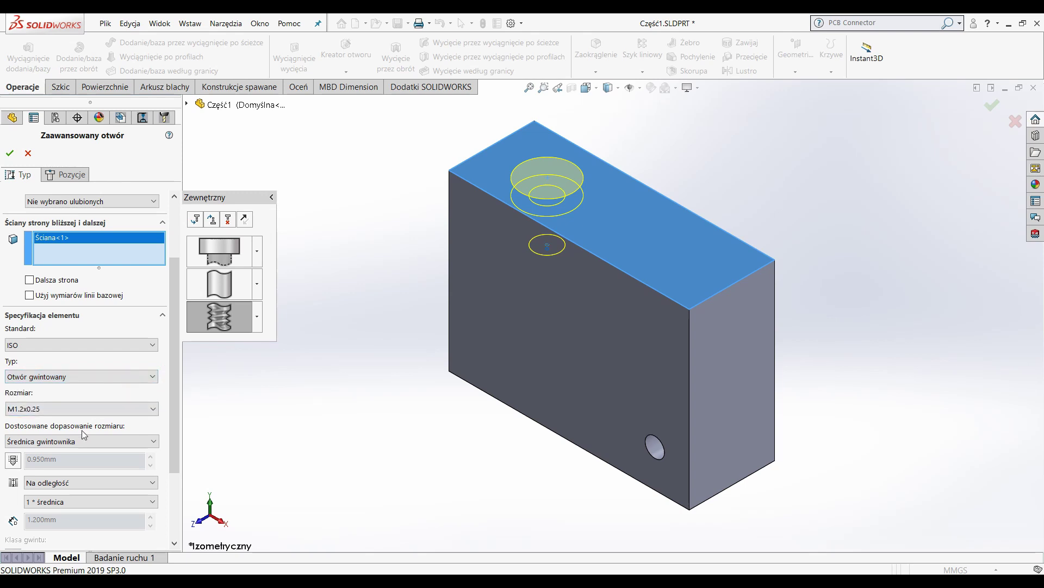
click(142, 408)
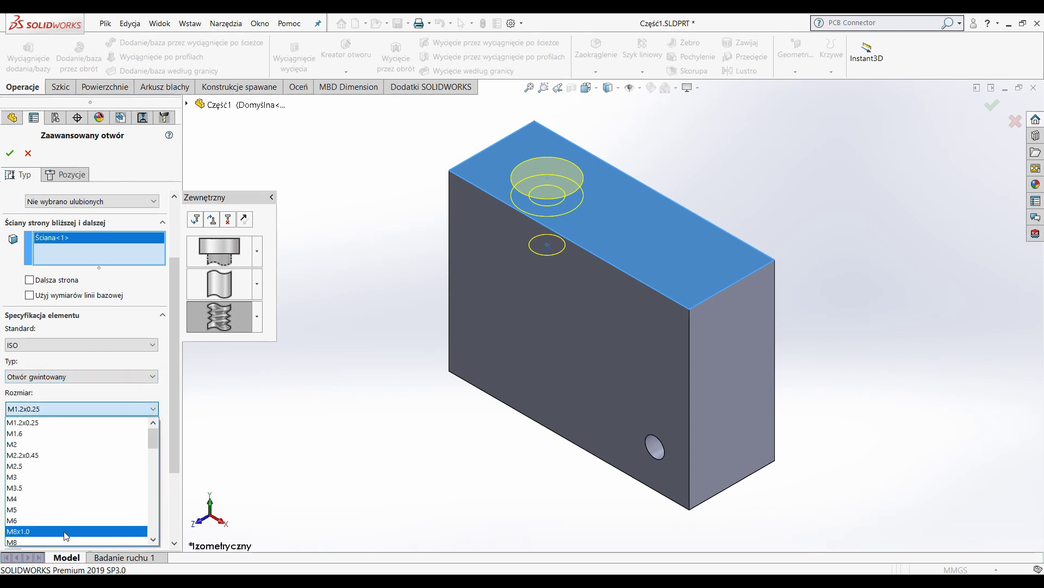
scroll(75, 525, down, 1)
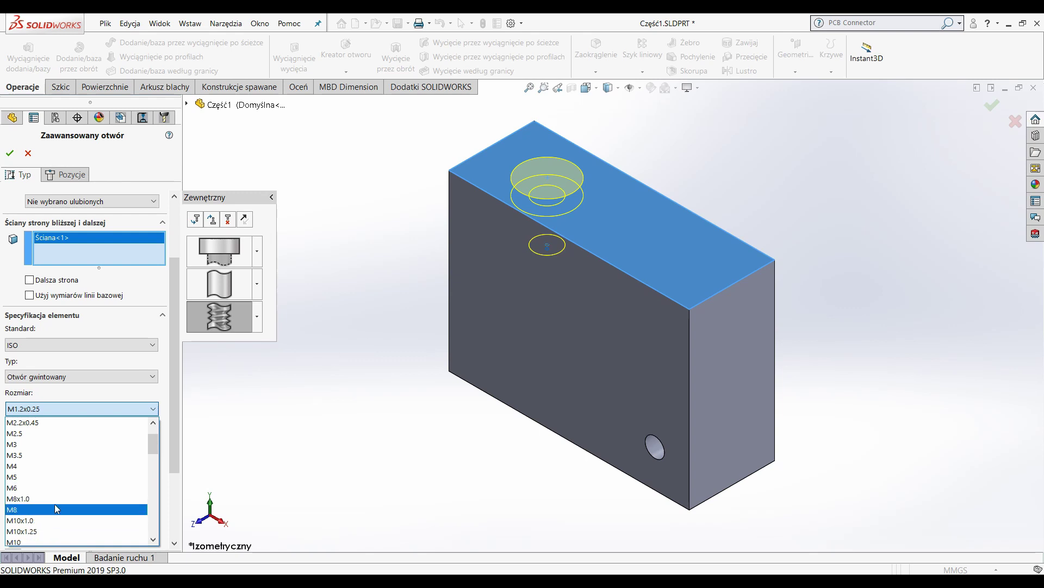
click(57, 510)
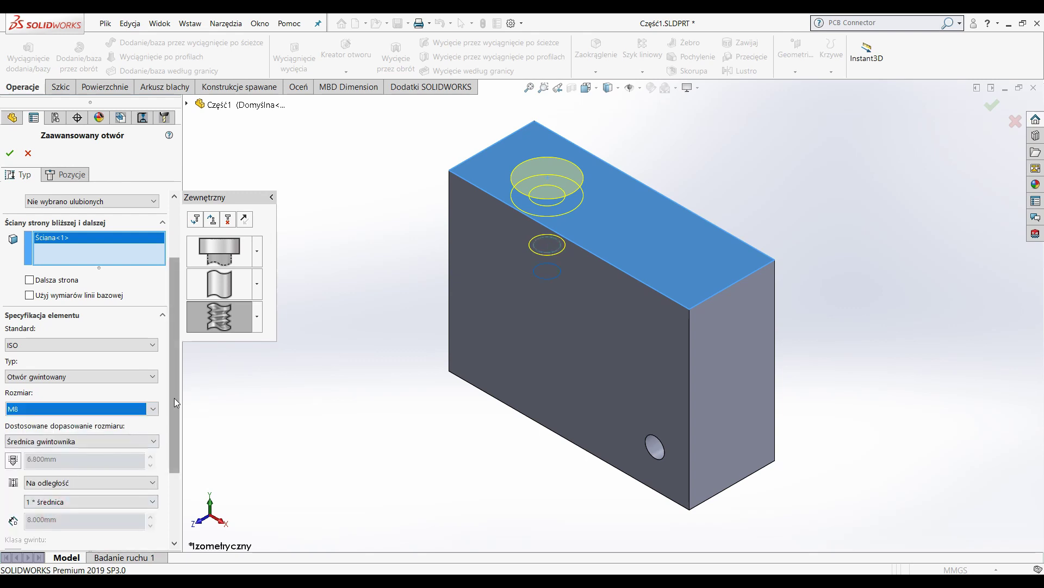
scroll(157, 484, down, 1)
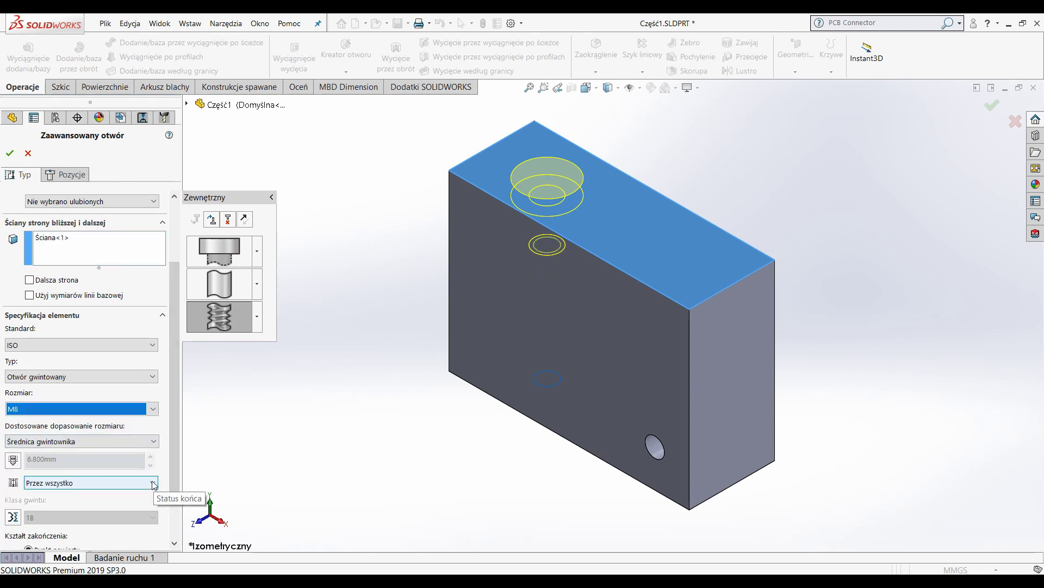
click(152, 482)
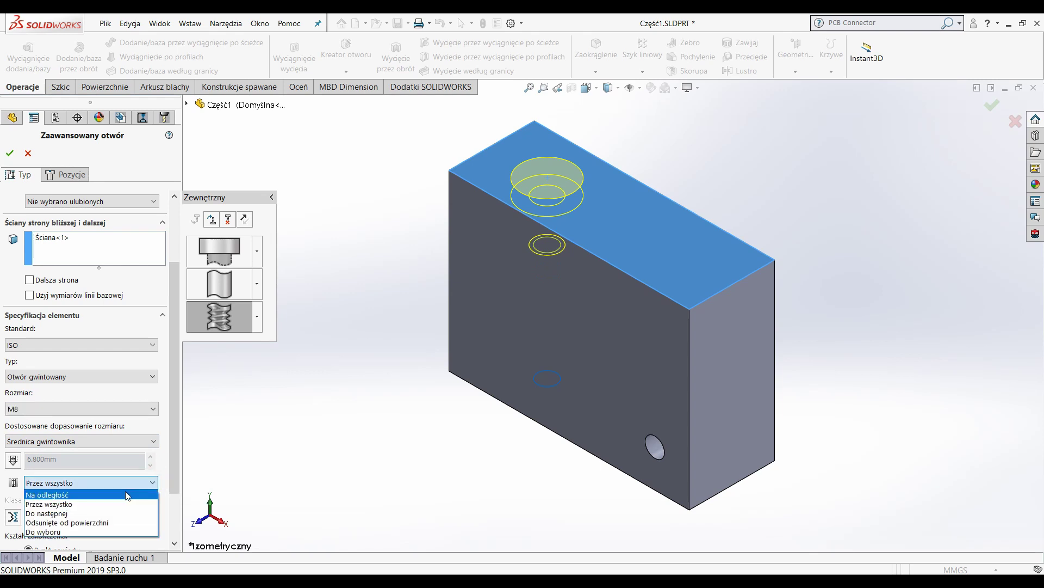
click(88, 504)
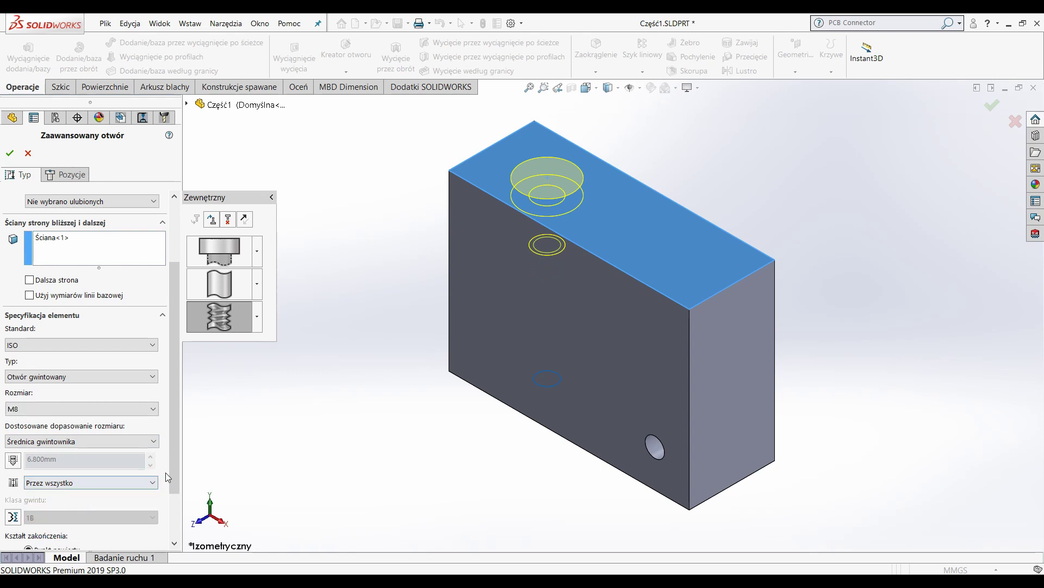
drag(170, 462, 167, 530)
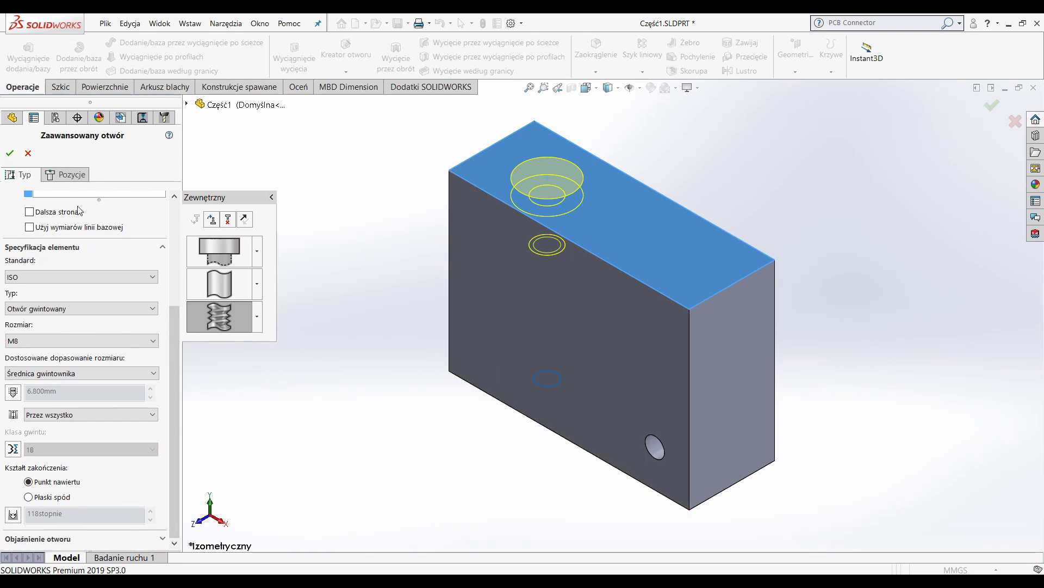
Place the hole centre on the top face 15 mm from the back edge
click(66, 176)
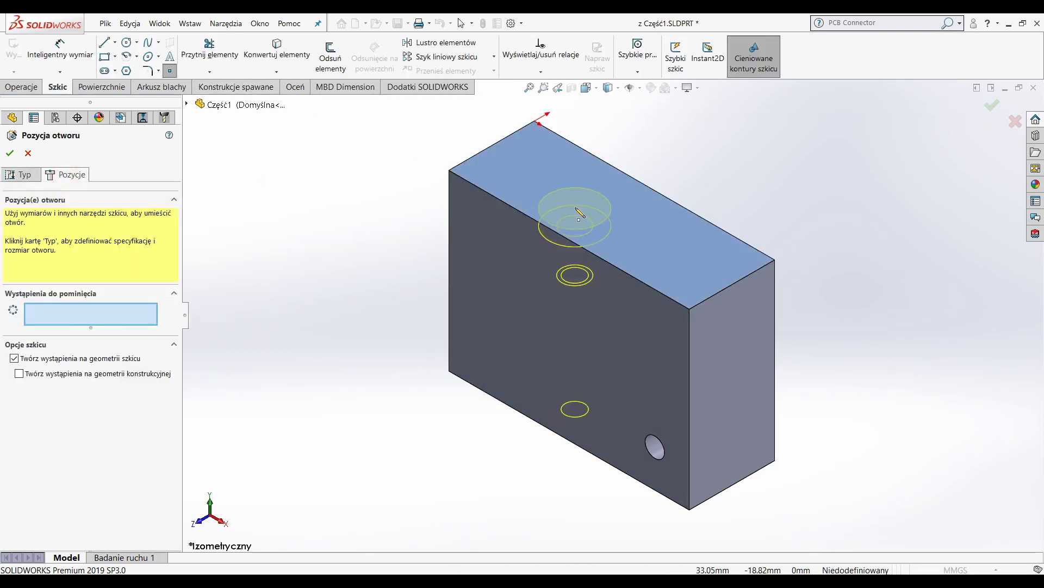
click(577, 195)
click(52, 55)
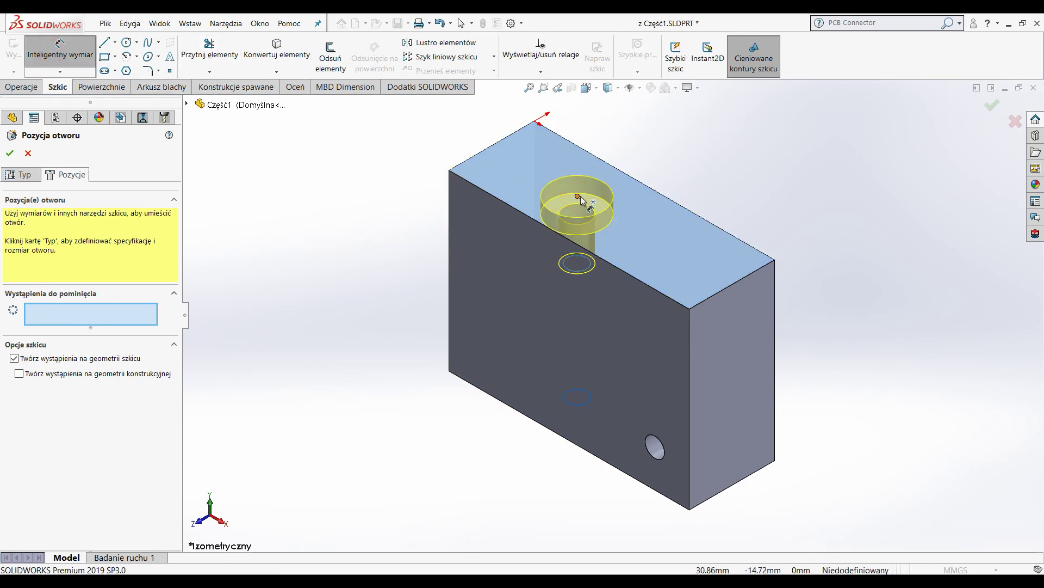
click(579, 197)
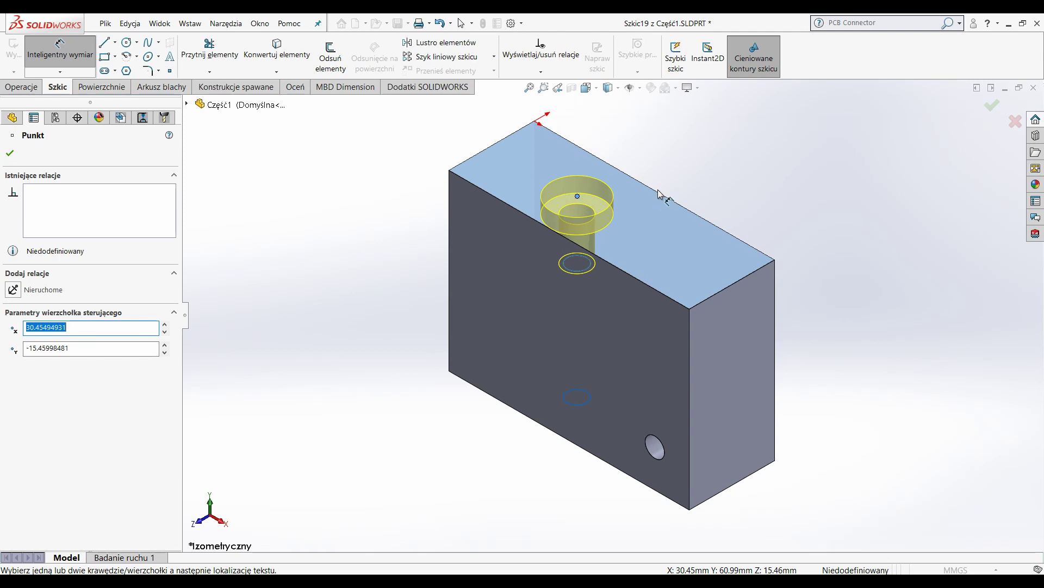
click(659, 194)
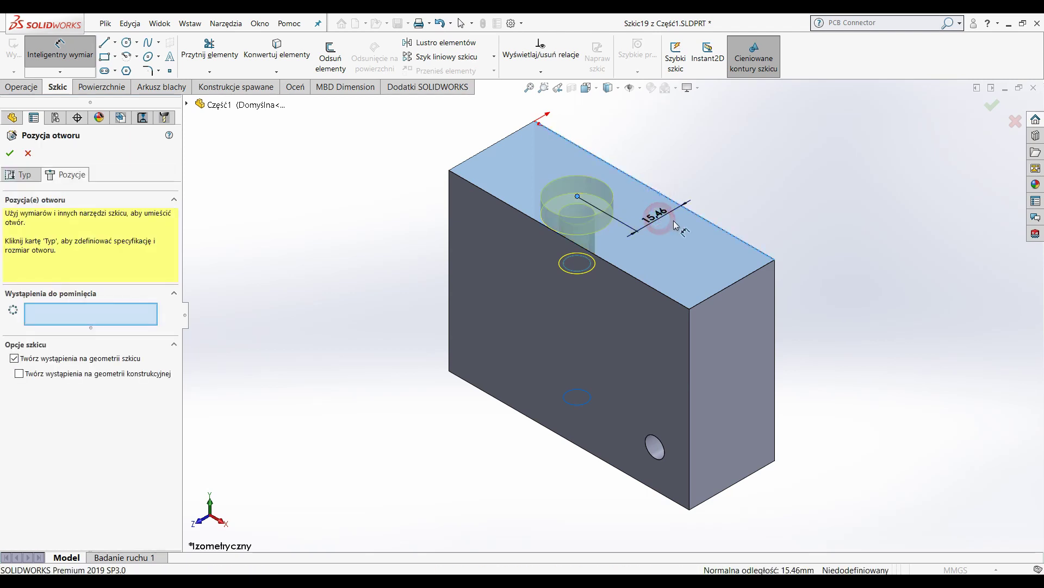
click(675, 224)
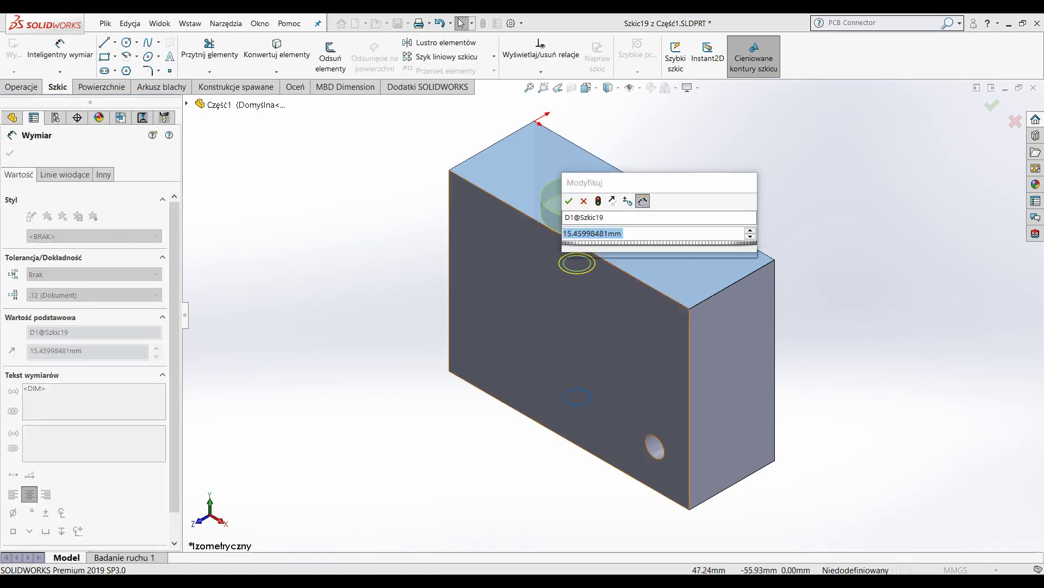
text(15)
key(Return)
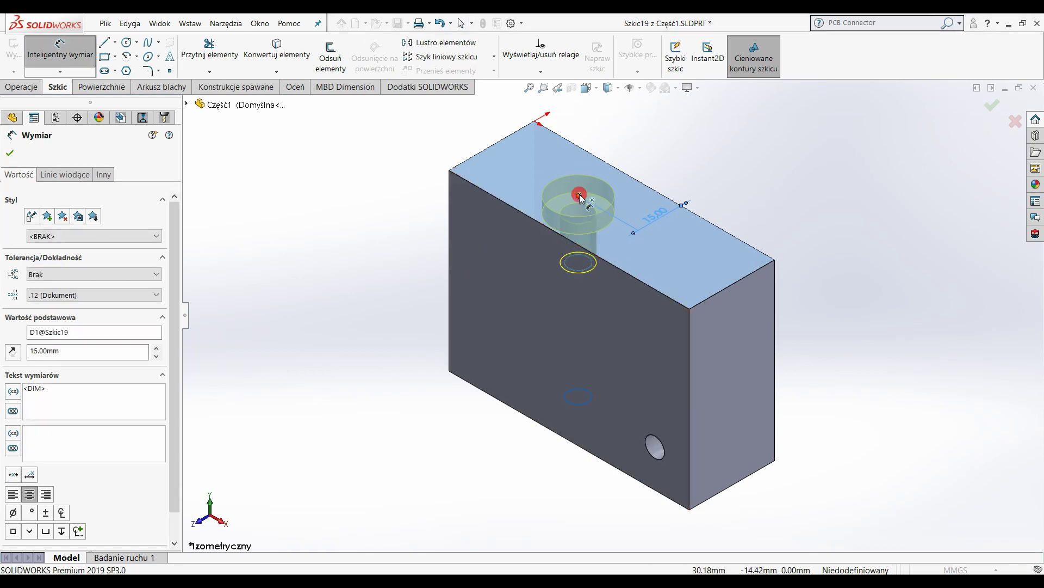
Dimension the hole centre 30 mm from the side edge and finish the hole
click(580, 196)
click(491, 147)
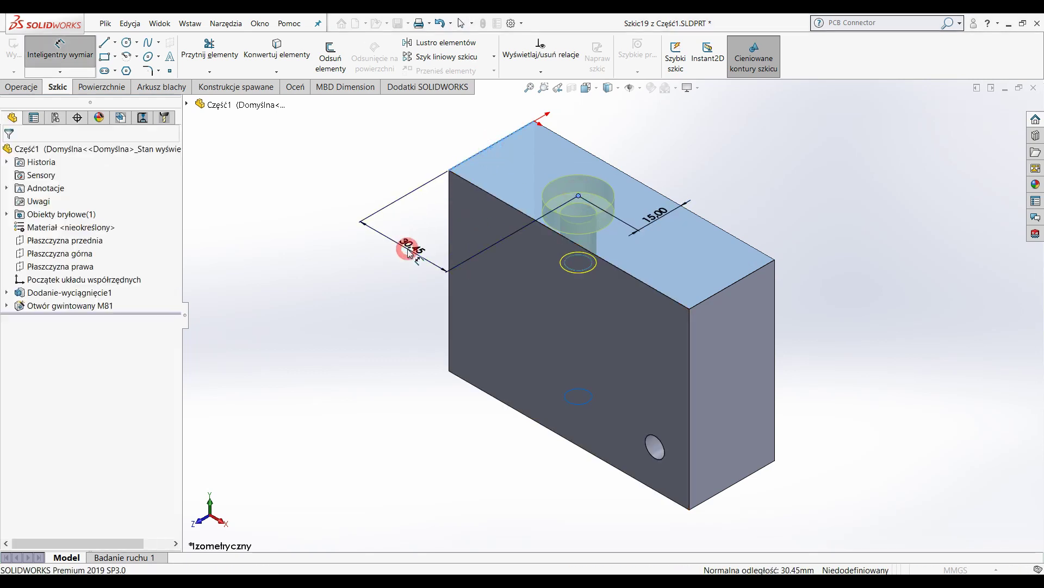
click(408, 252)
key(Return)
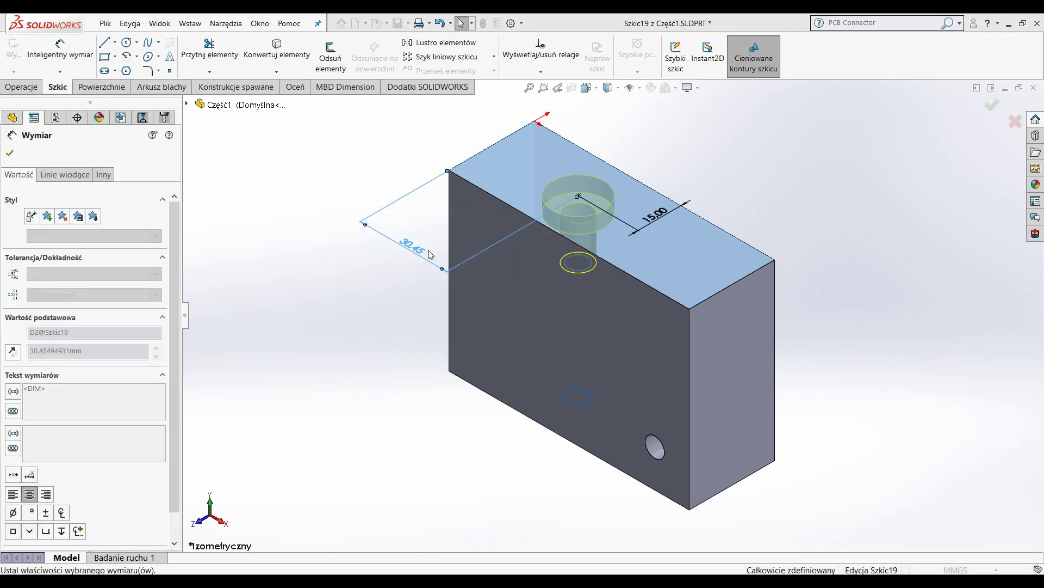
click(11, 154)
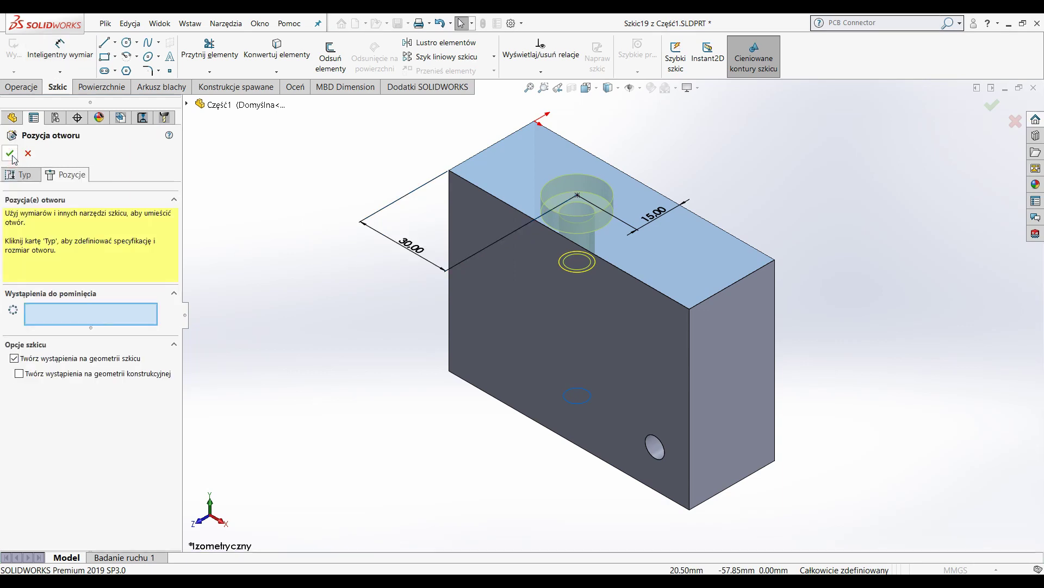
Rotate the block to inspect the finished hole, then return to isometric view
click(822, 210)
key(Up)
key(Up)
key(Up)
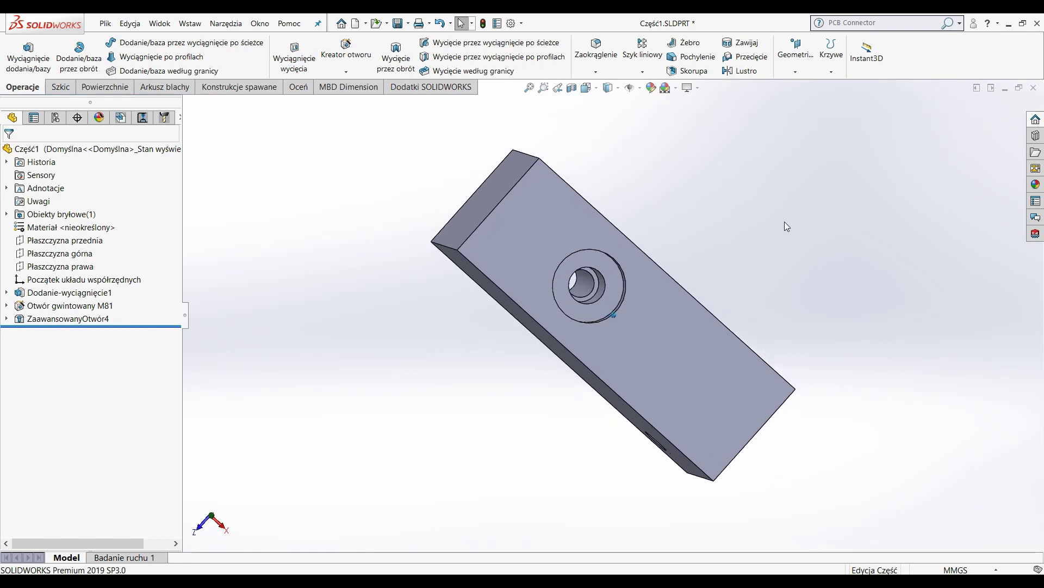
key(Up)
key(Up)
key(Up)
key(Up)
key(Up)
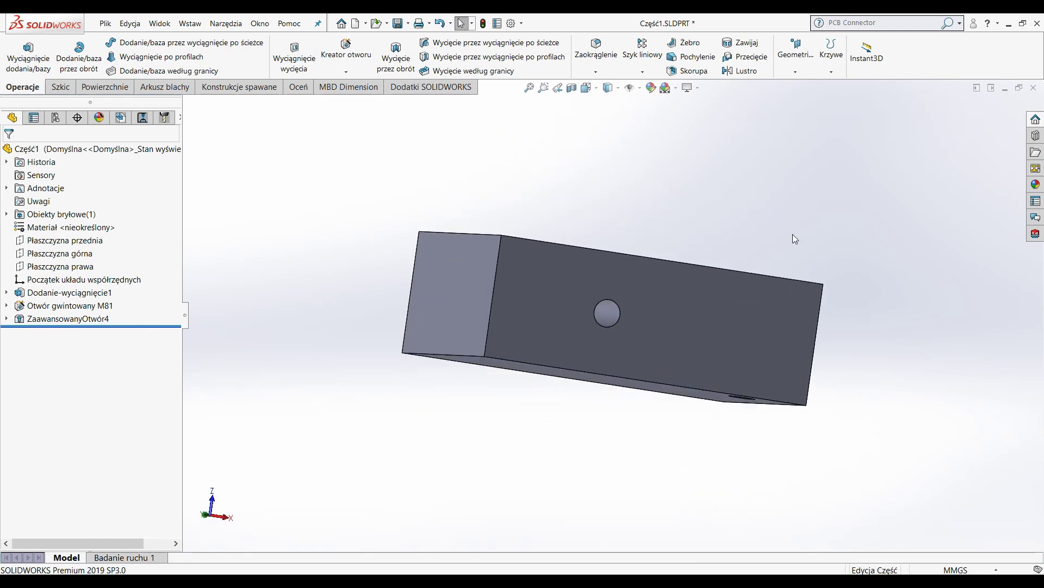
key(Up)
key(Up)
key(Up)
key(Up)
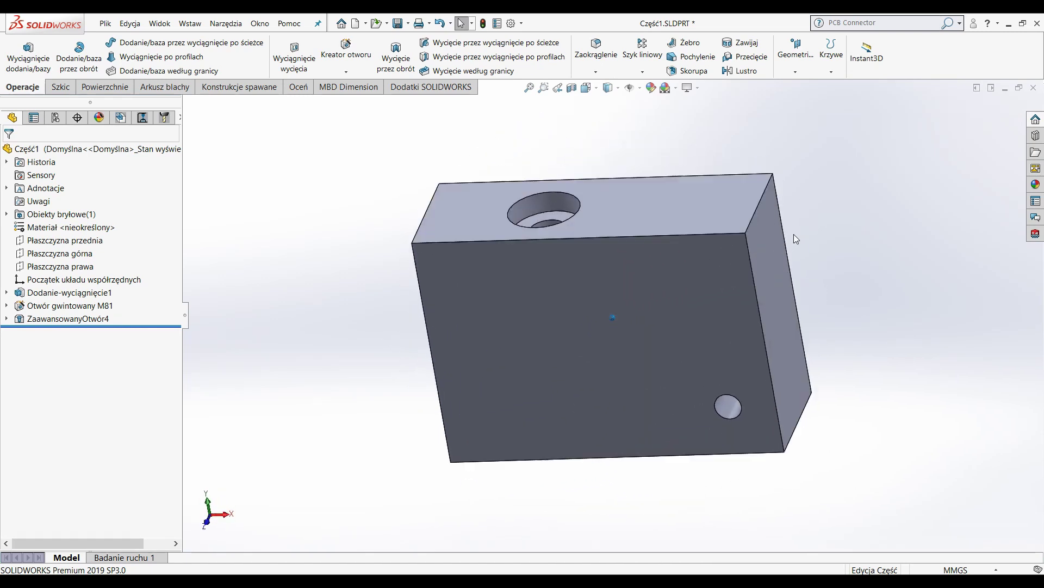
key(Left)
key(Left)
key(Left)
key(Left)
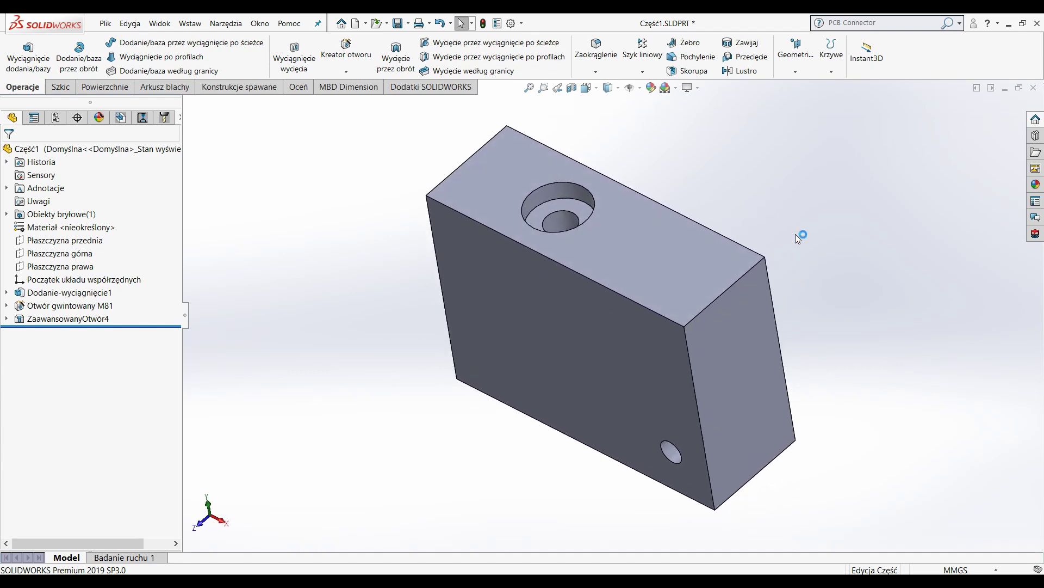
key(ctrl+7)
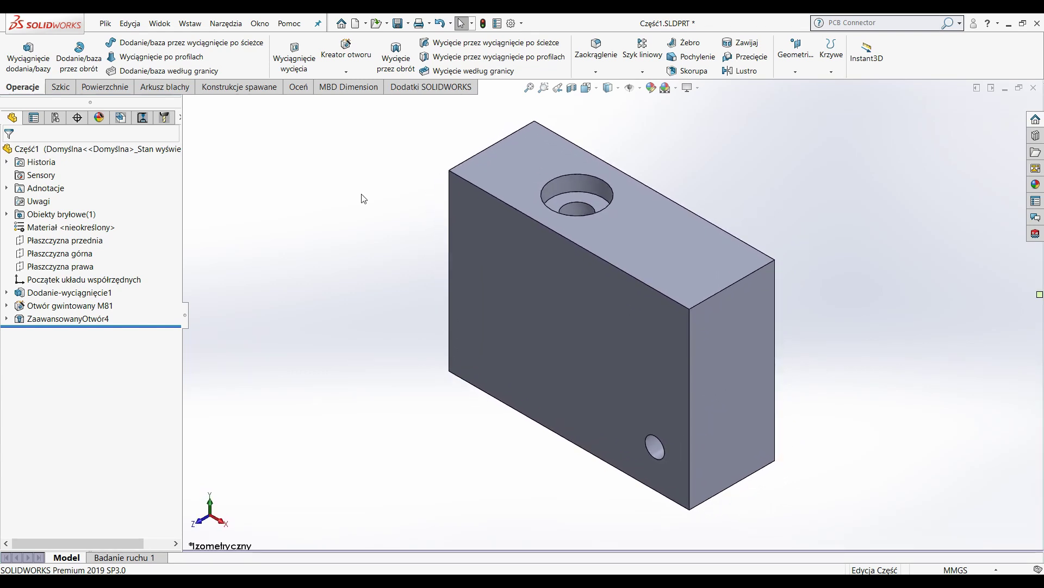
click(345, 71)
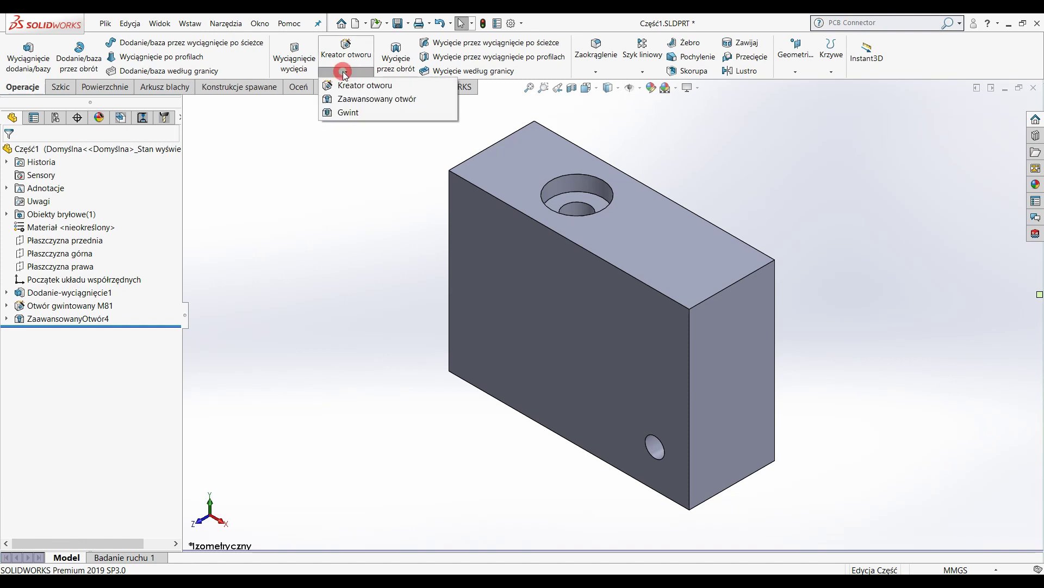
Start a Thread (Gwint) feature and review its location, end, specification and preview settings
click(363, 112)
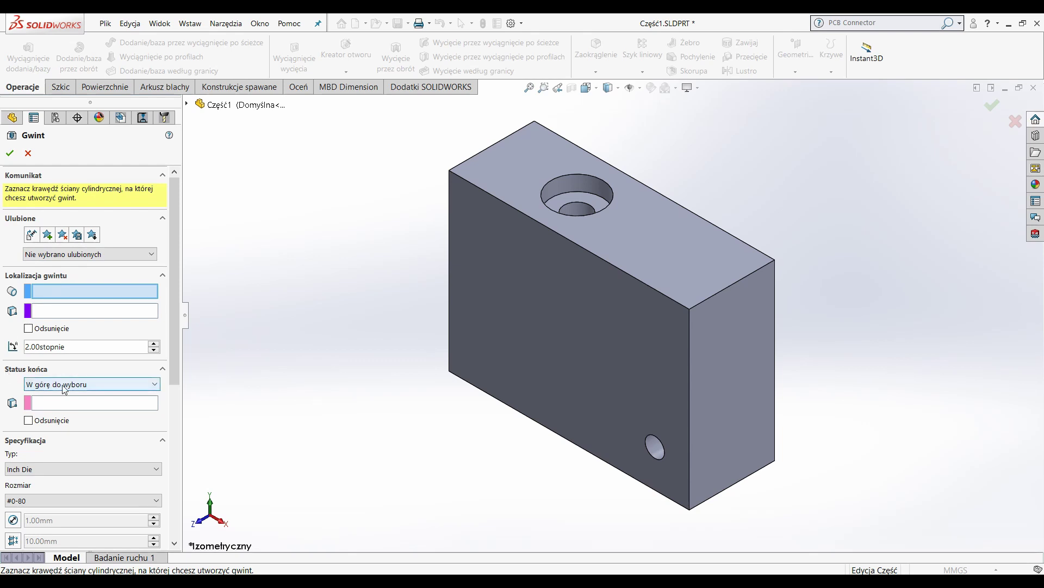
scroll(52, 453, down, 3)
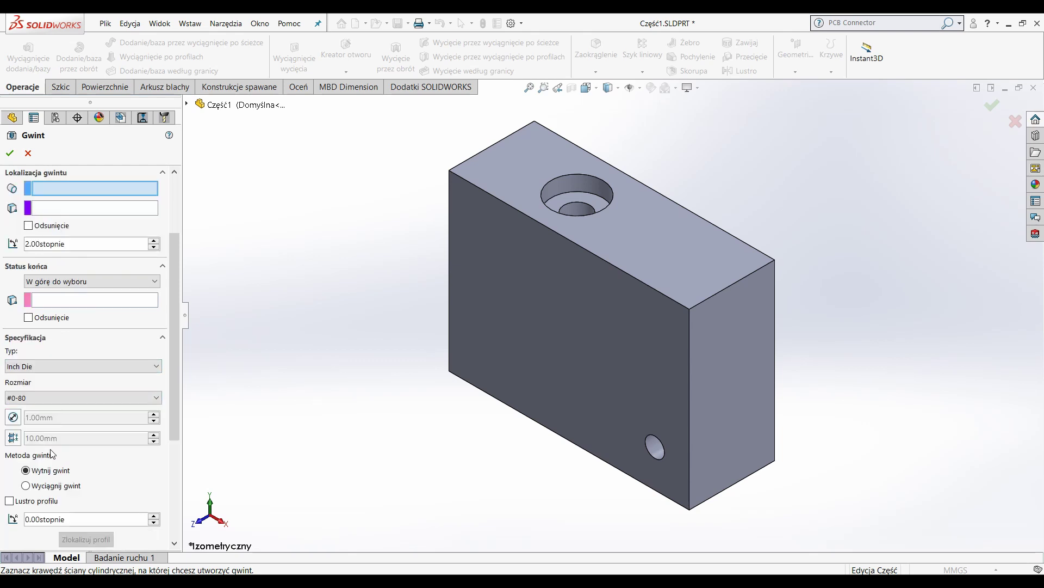
scroll(54, 452, down, 3)
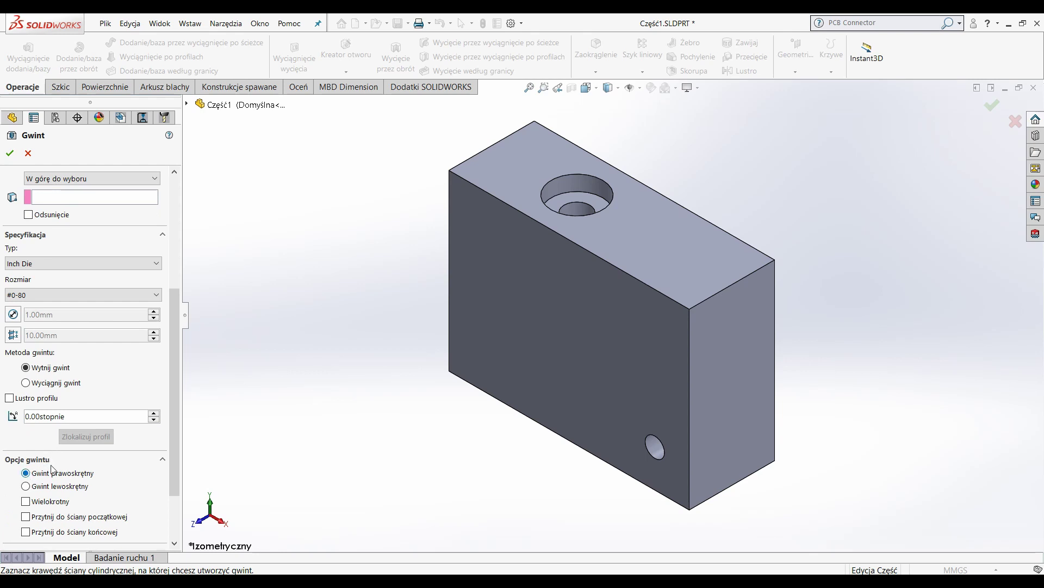
scroll(52, 468, down, 2)
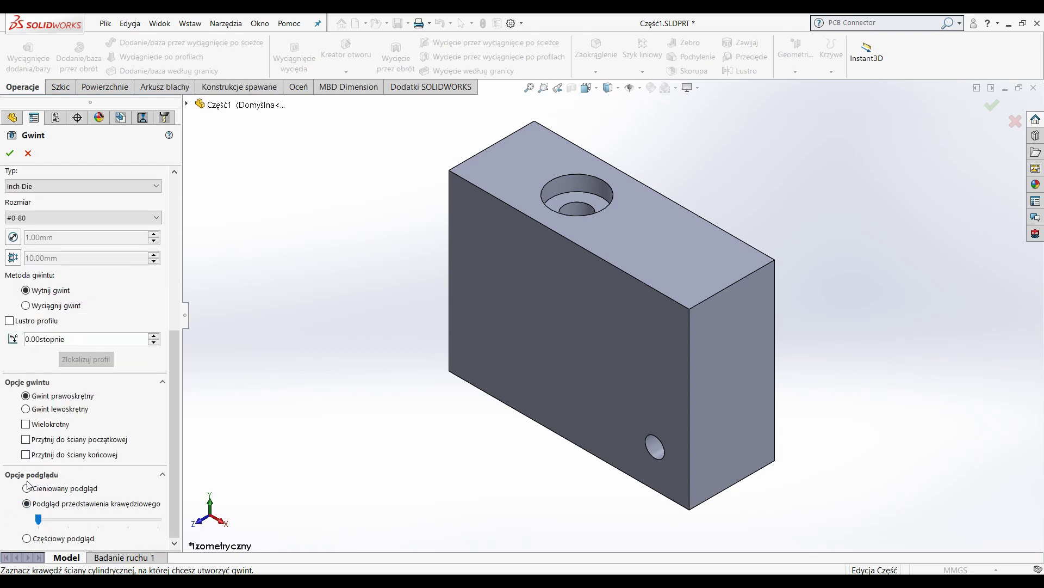
scroll(93, 489, up, 8)
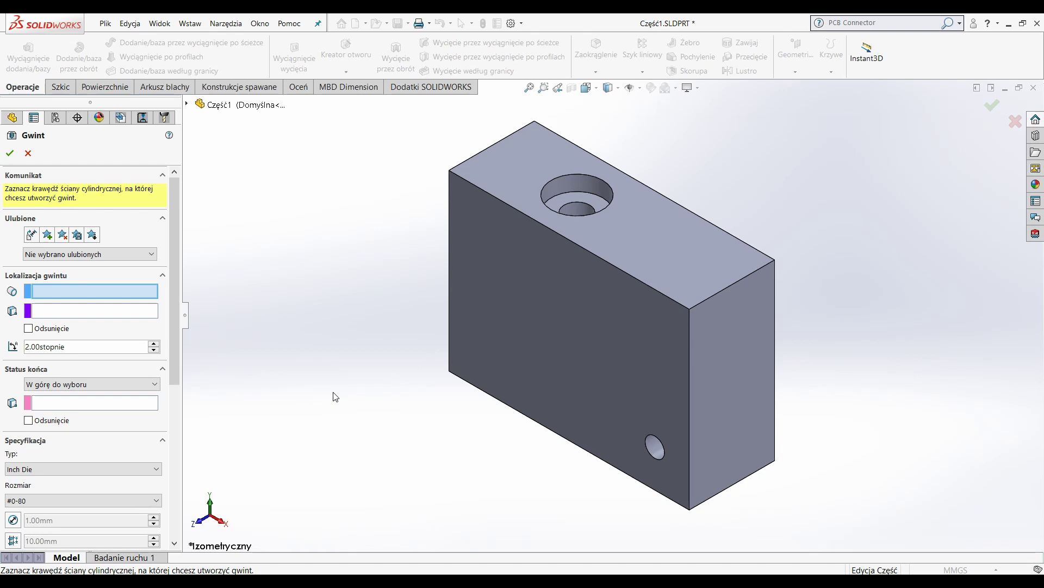
Thread the side hole as Metric Tap M8x1.0 from the front face up to the far face
click(663, 454)
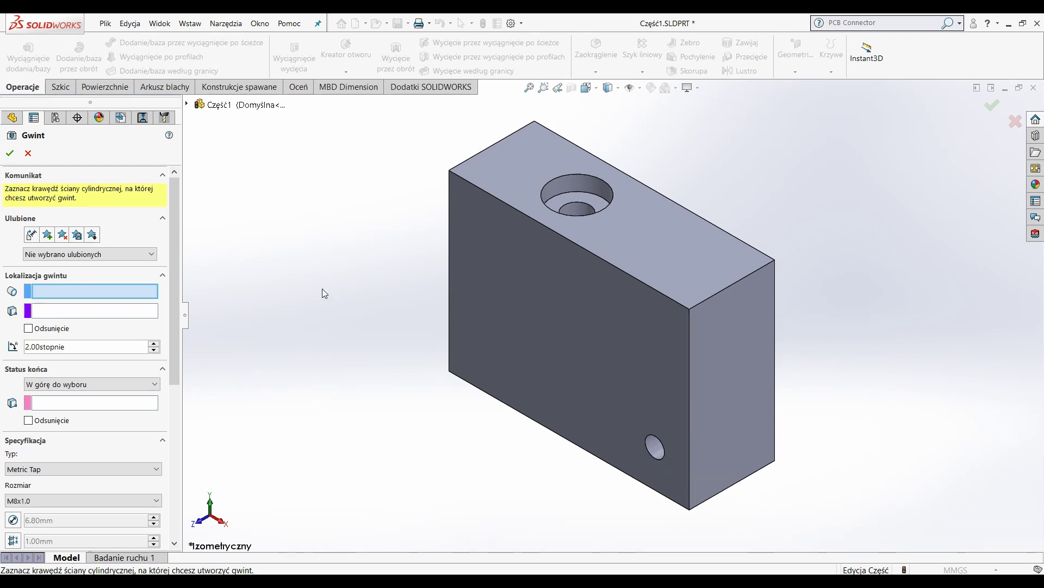
click(83, 292)
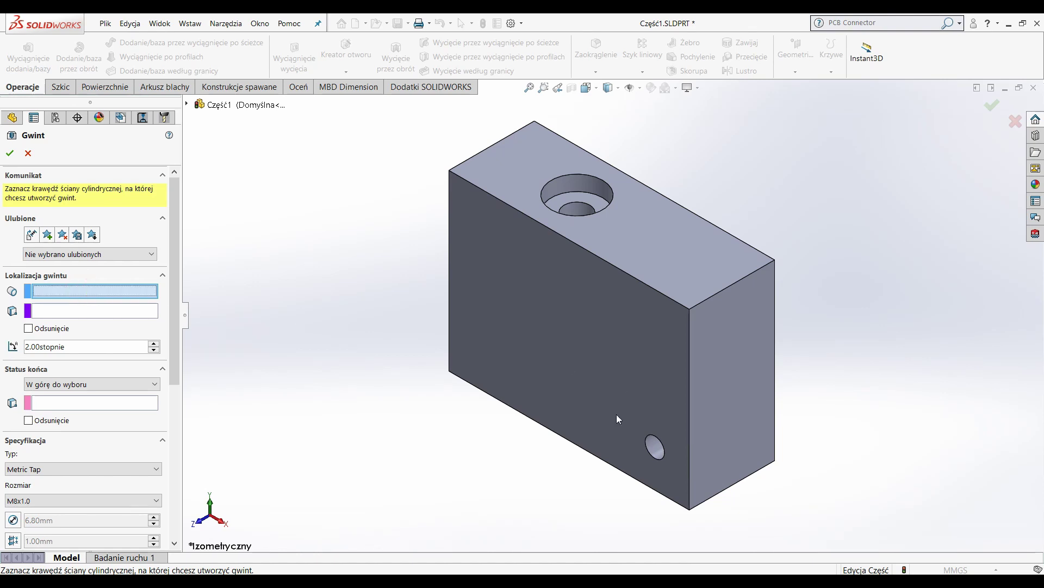
click(658, 461)
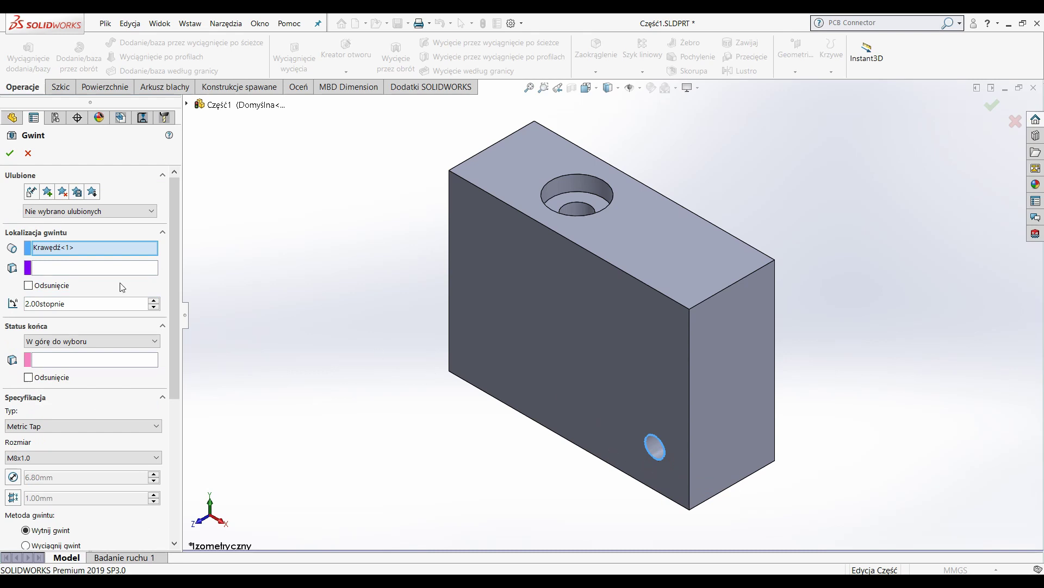
click(60, 266)
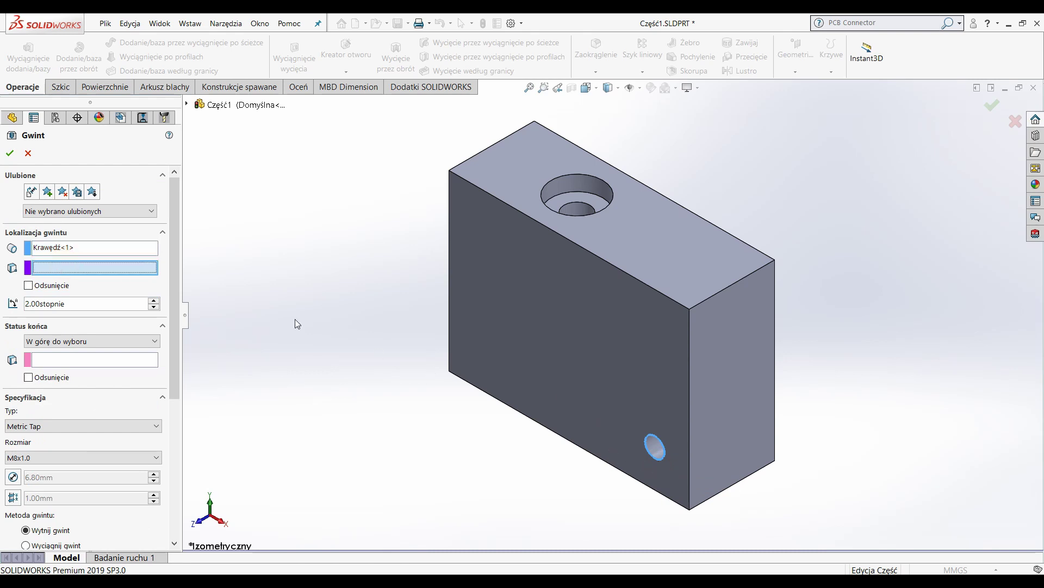
click(595, 395)
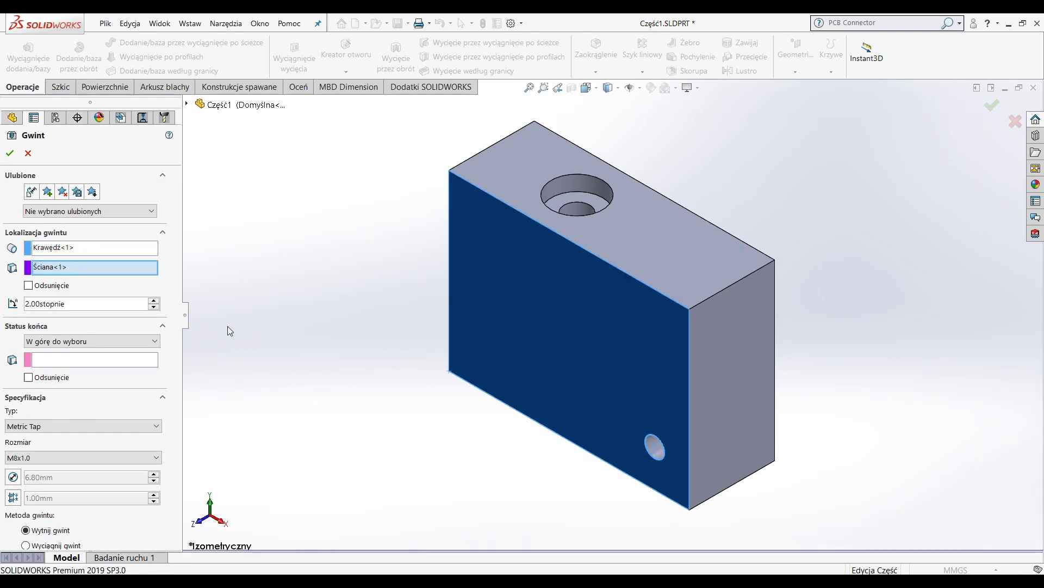
click(108, 360)
mouse_move(783, 466)
middle_down()
mouse_move(688, 447)
mouse_move(687, 354)
mouse_move(466, 368)
mouse_move(562, 349)
mouse_move(537, 324)
mouse_move(541, 364)
mouse_move(753, 486)
middle_up()
click(688, 355)
Keep Metric Tap as the thread standard with size M8x1.0
scroll(710, 414, down, 5)
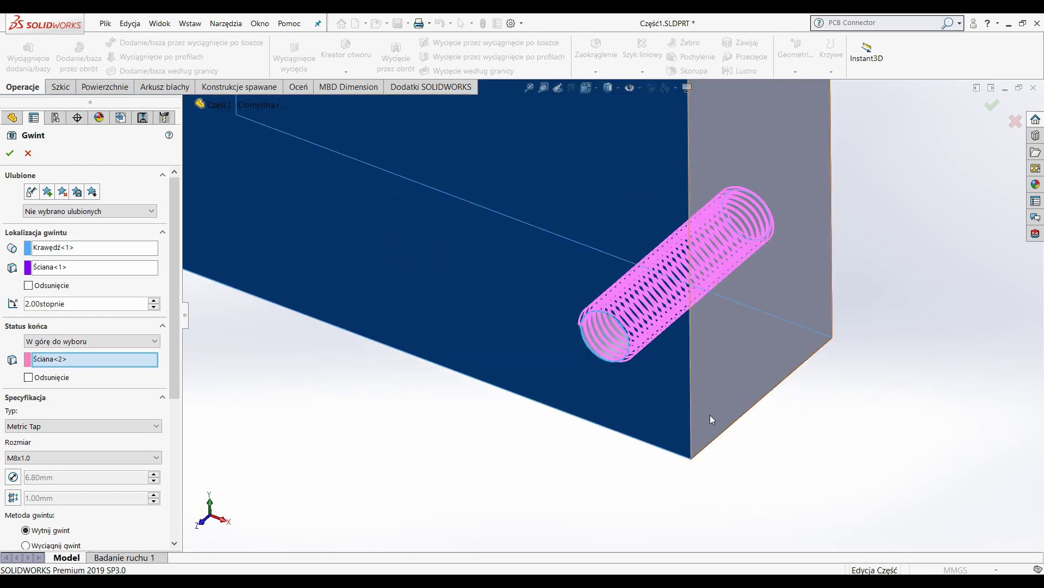
scroll(661, 204, down, 3)
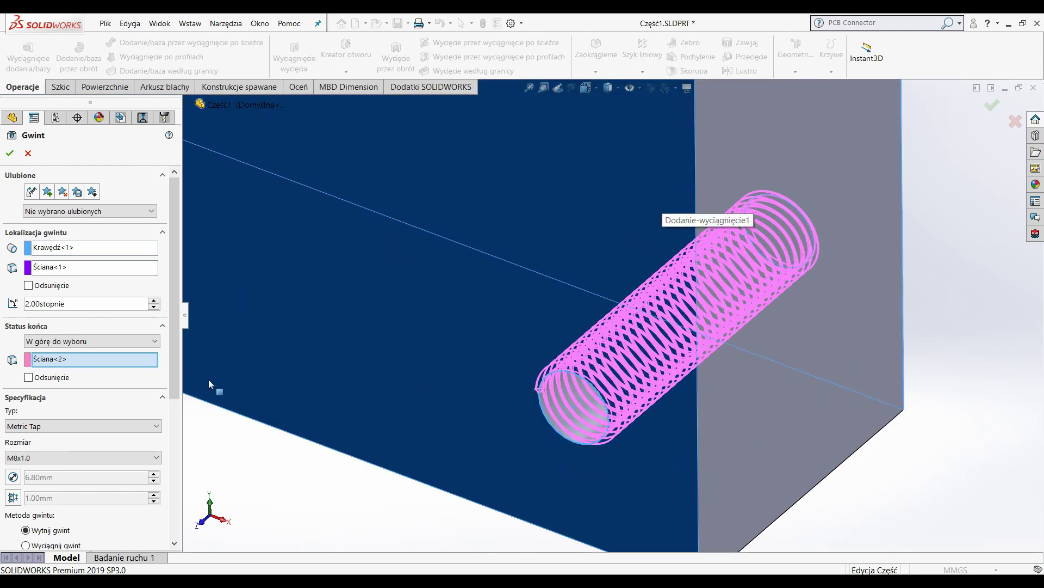
click(152, 430)
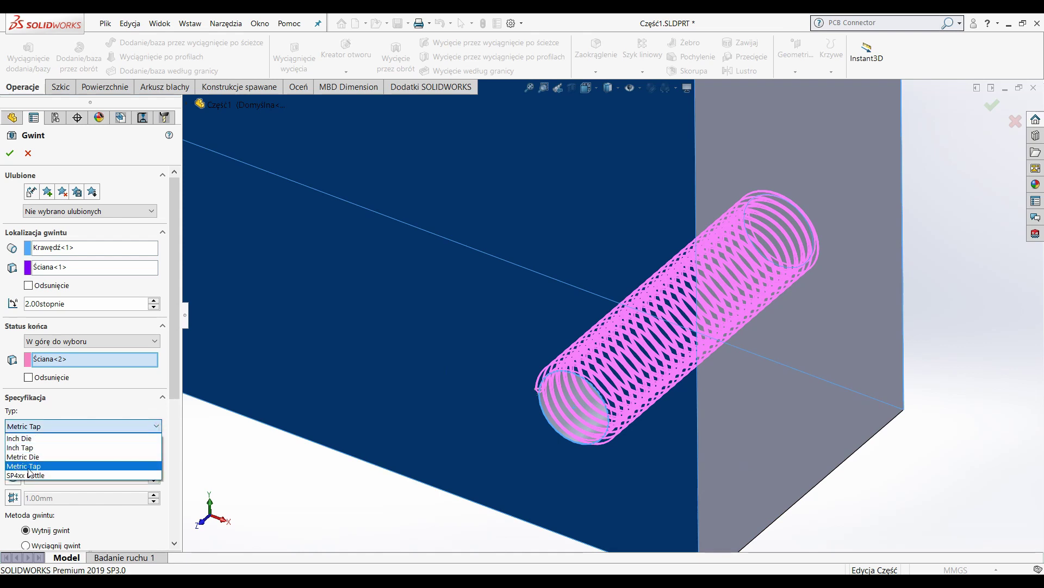
click(56, 466)
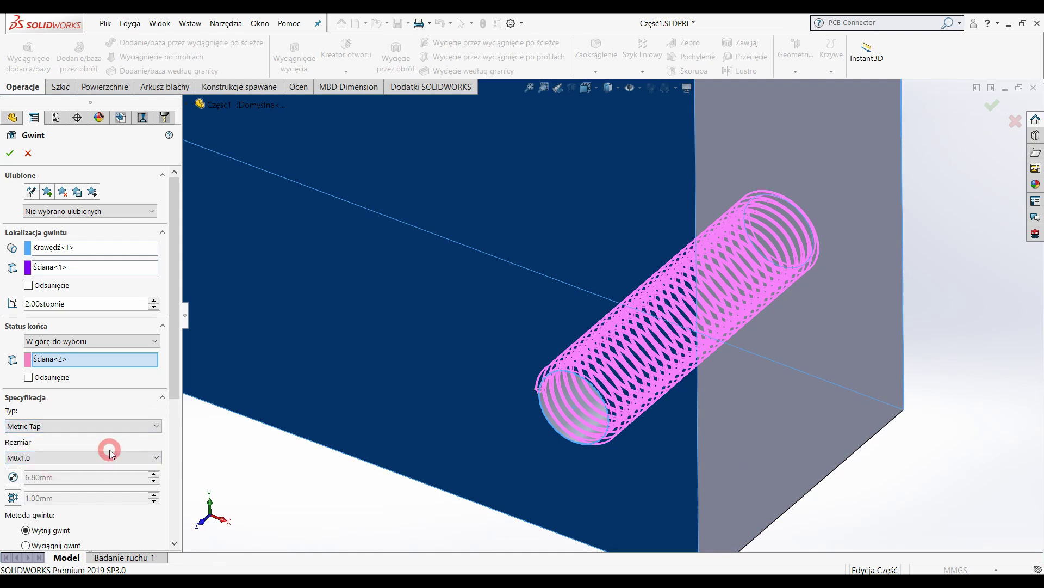
click(133, 455)
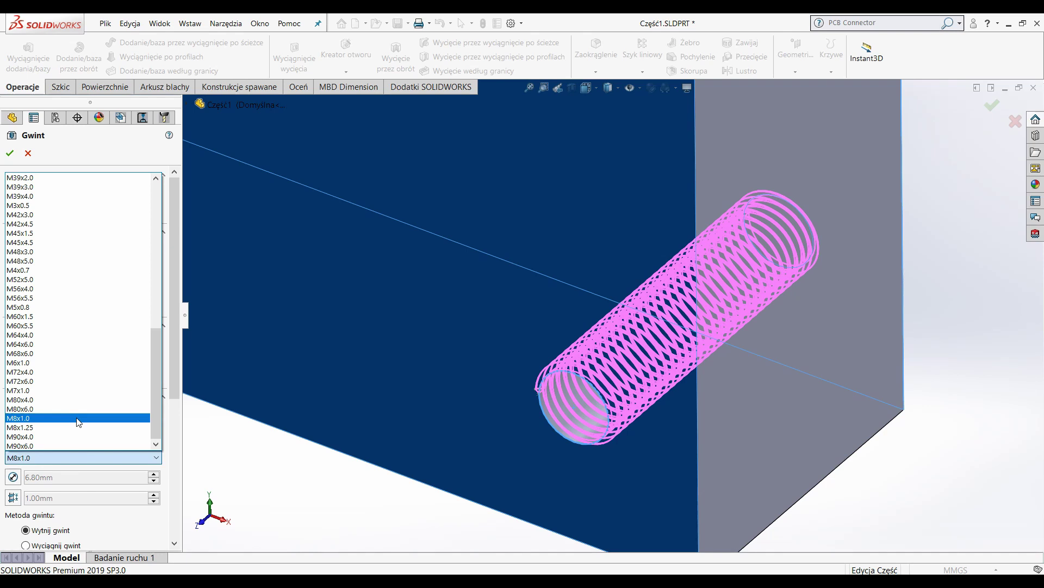
click(77, 418)
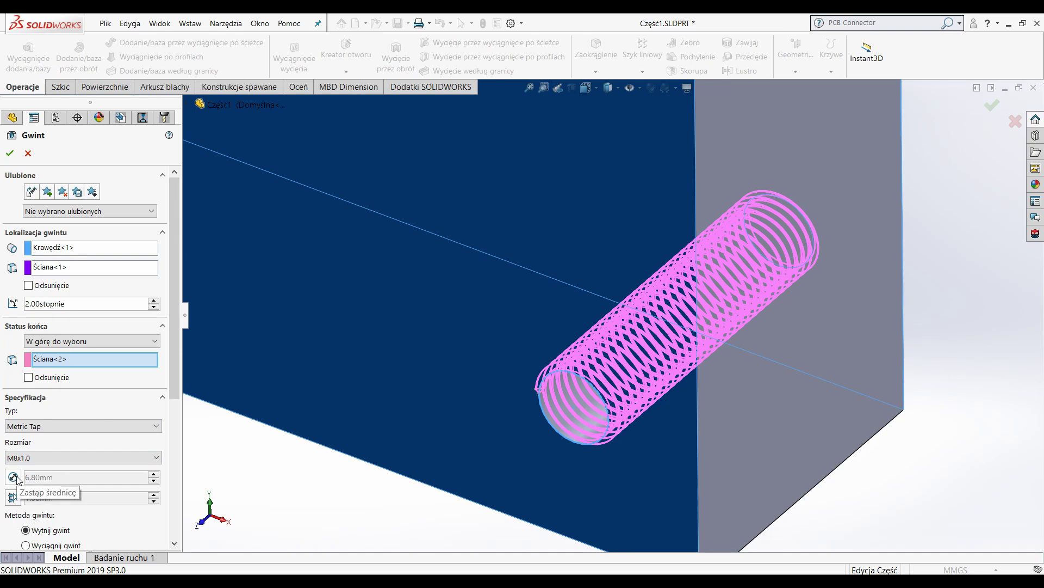
Try more detailed thread previews, then return the preview to simple wireframe rings
scroll(16, 468, down, 3)
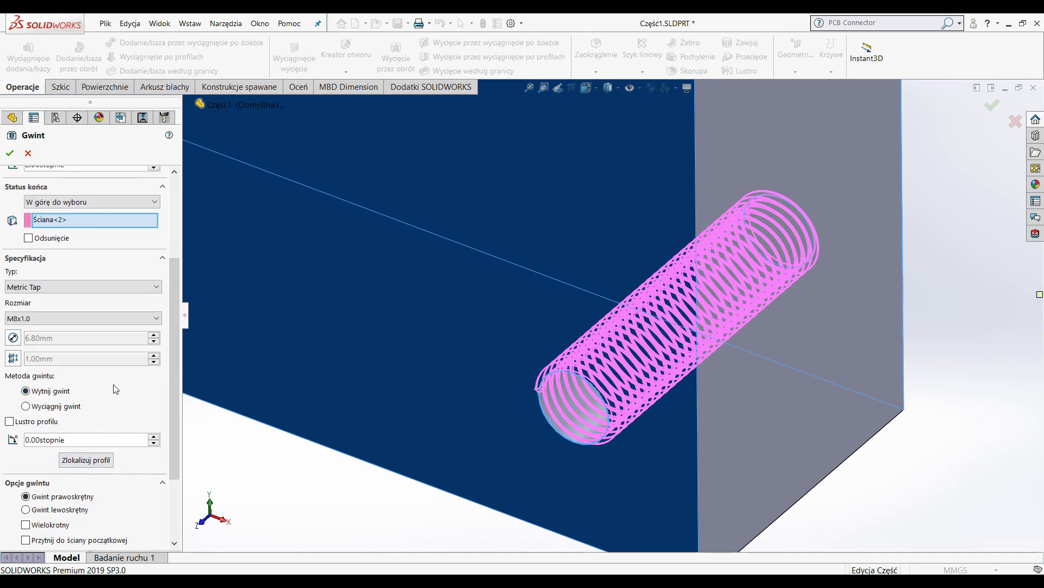
scroll(172, 395, down, 2)
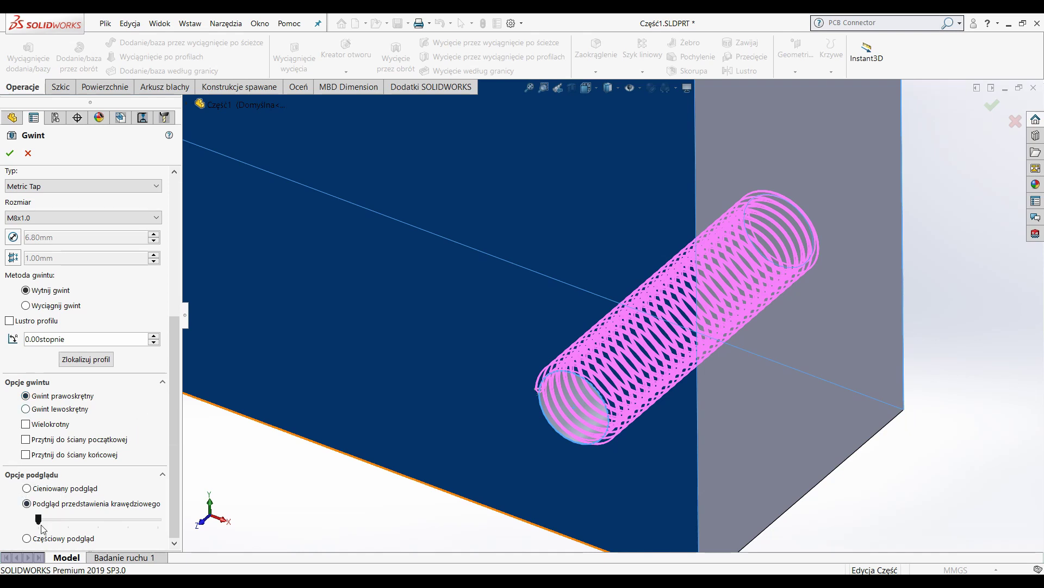
drag(38, 519, 98, 519)
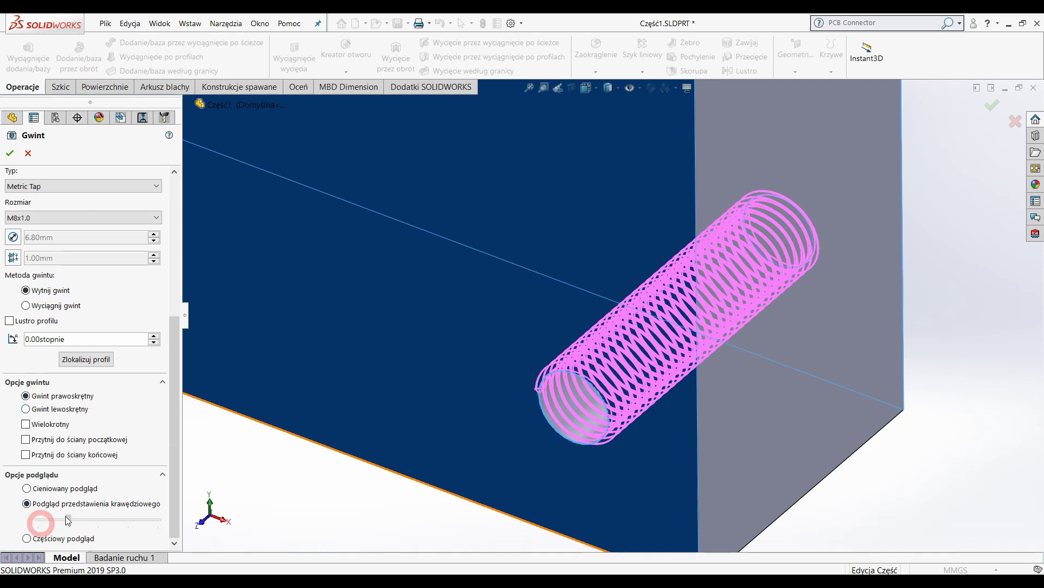
click(129, 518)
drag(128, 518, 17, 524)
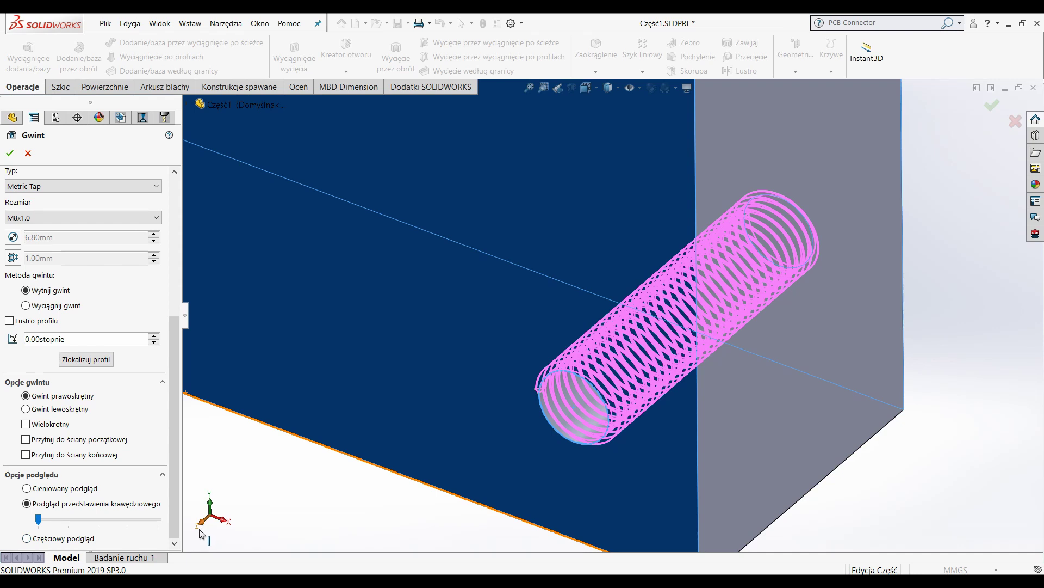
scroll(257, 441, up, 2)
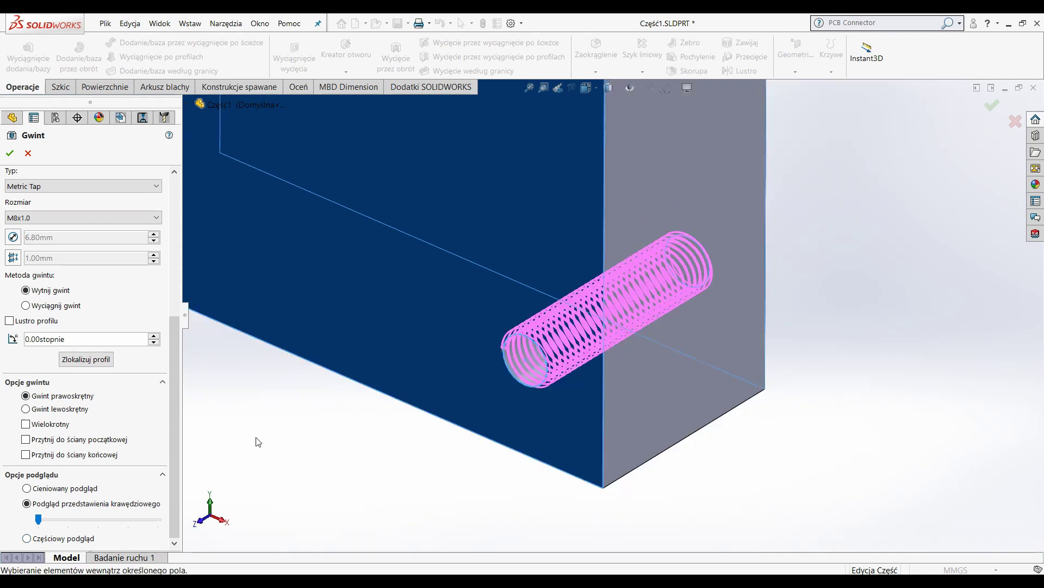
Accept the cut thread and zoom in to inspect the threaded side hole
click(10, 154)
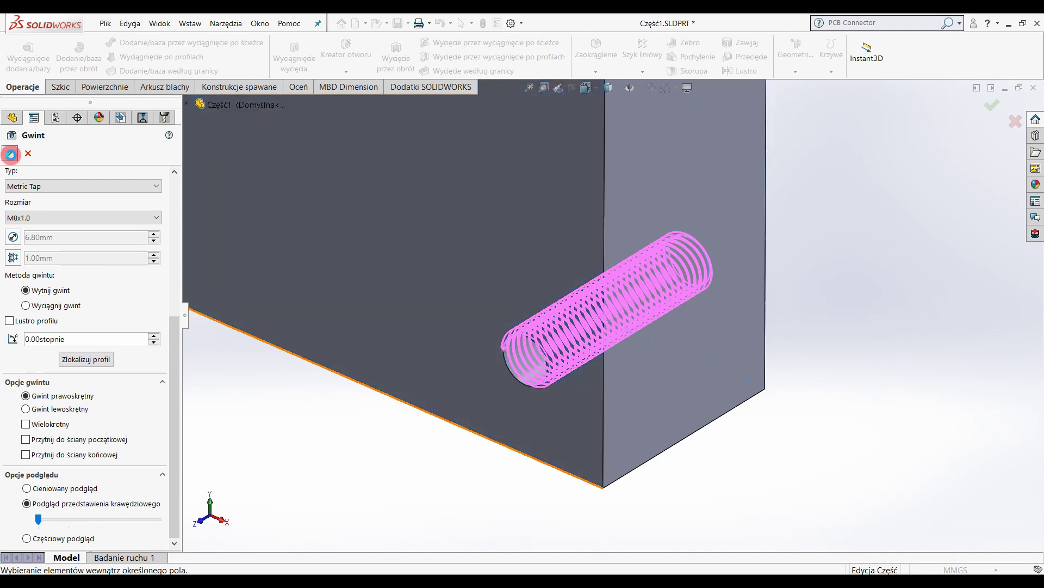
middle_drag(359, 382, 518, 422)
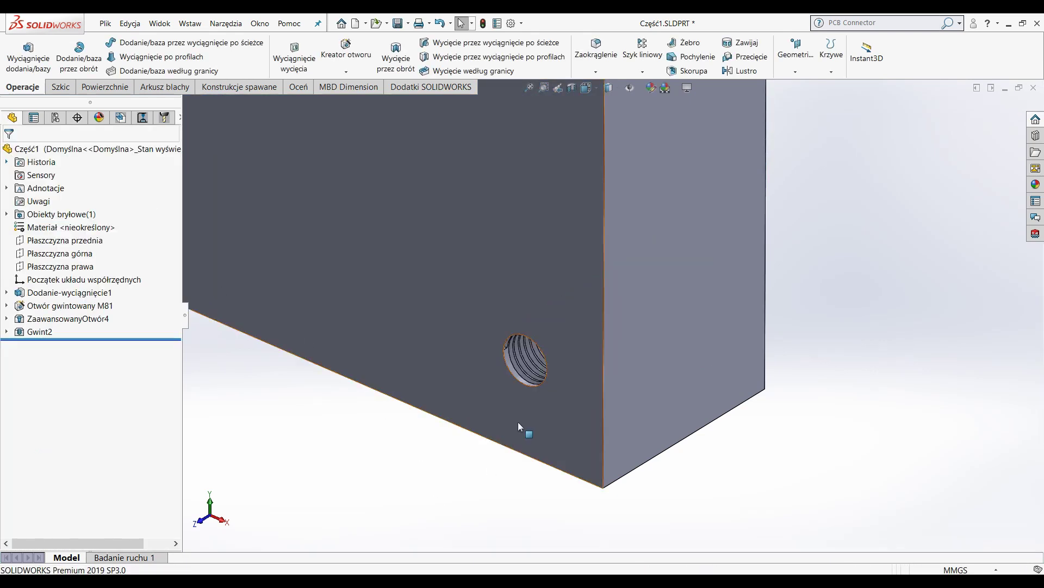
scroll(510, 345, down, 2)
scroll(524, 352, down, 3)
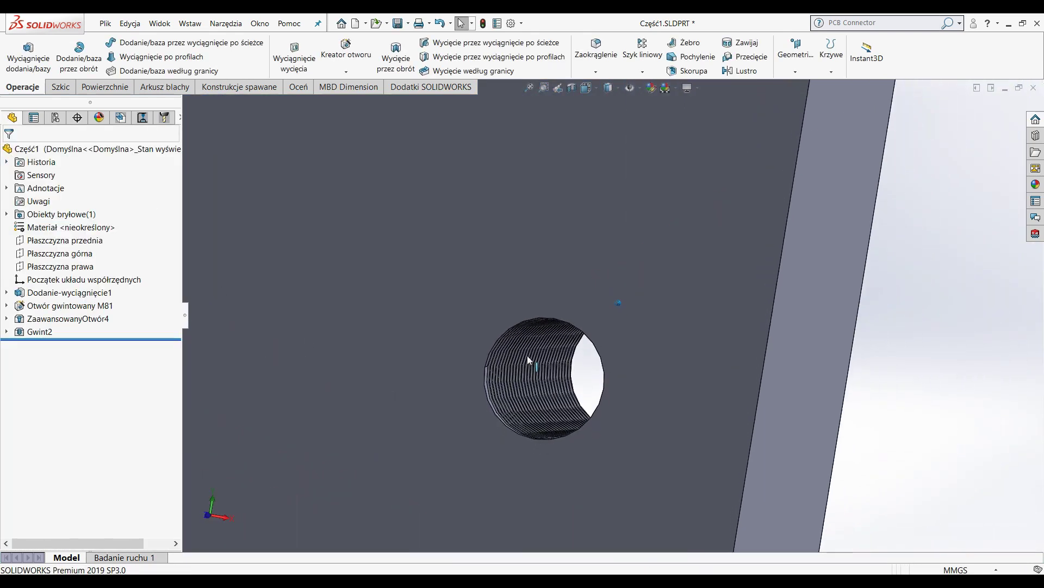
scroll(645, 377, down, 3)
mouse_move(539, 358)
middle_down()
mouse_move(856, 432)
mouse_move(811, 442)
mouse_move(759, 421)
middle_up()
scroll(751, 418, down, 5)
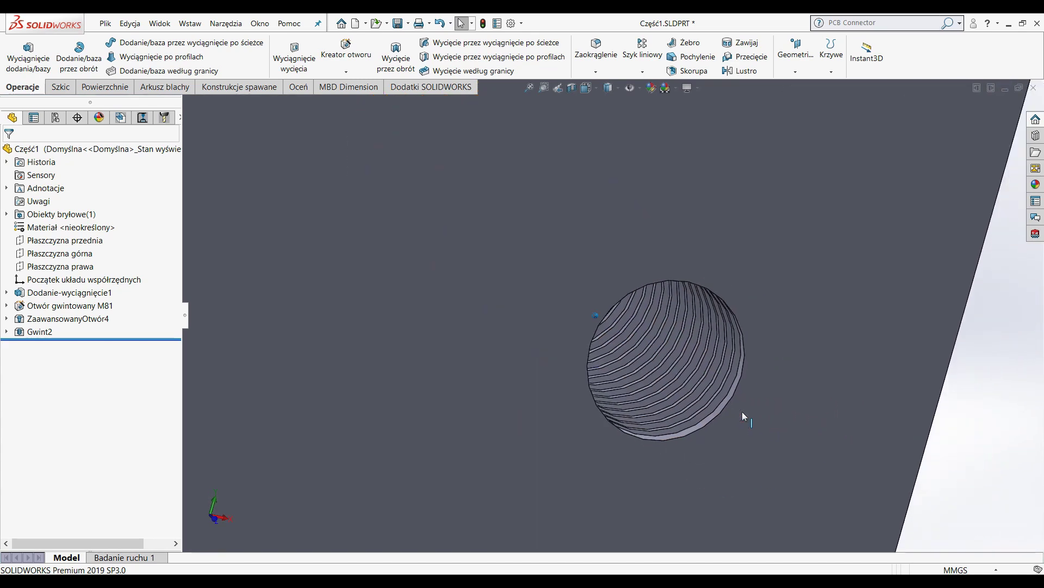
scroll(743, 414, down, 5)
Return the block to the isometric view and show the list of hole feature types
key(Left)
key(Left)
key(Left)
key(Down)
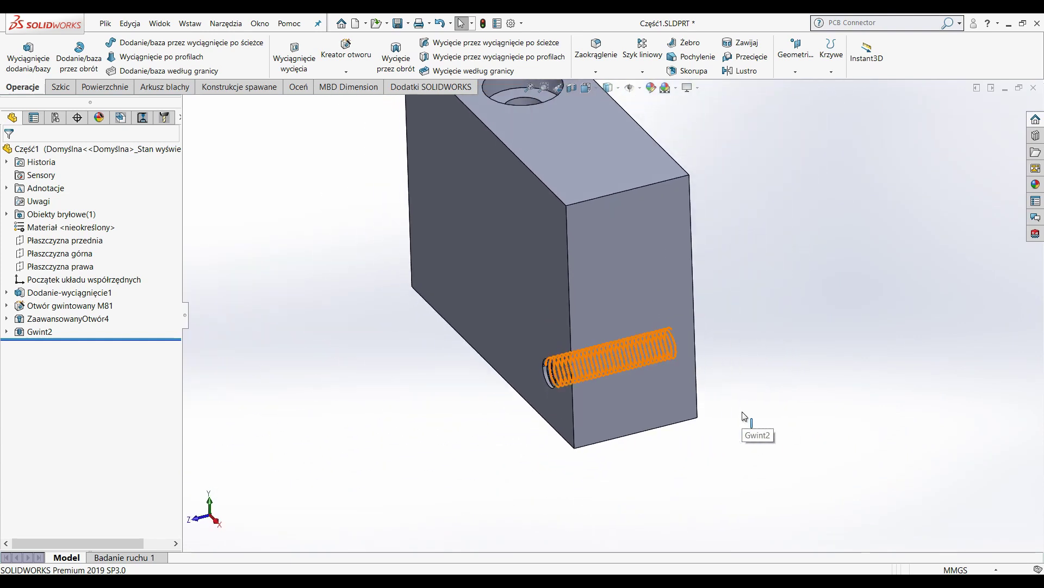
key(ctrl+7)
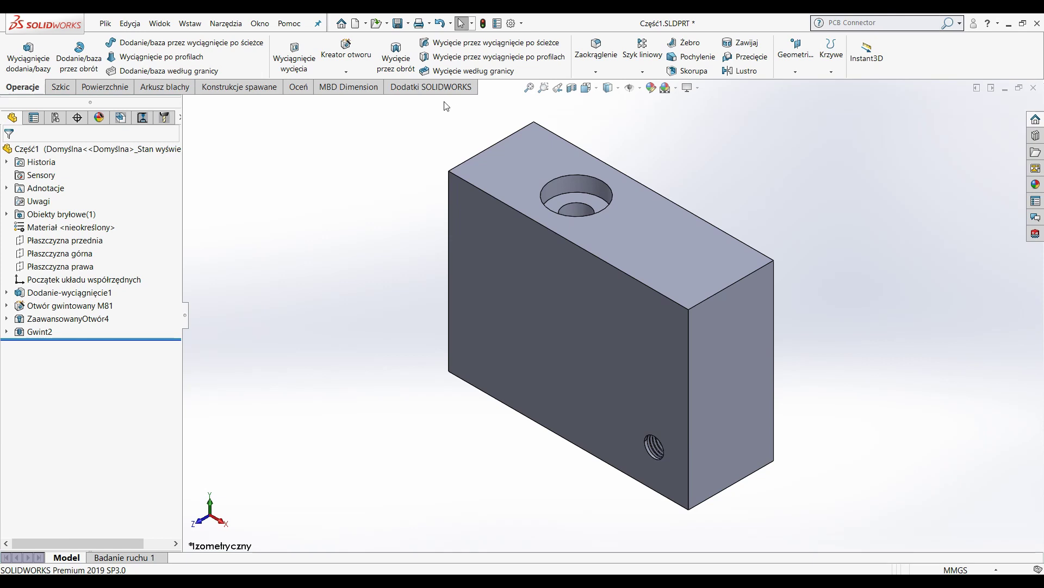
click(346, 71)
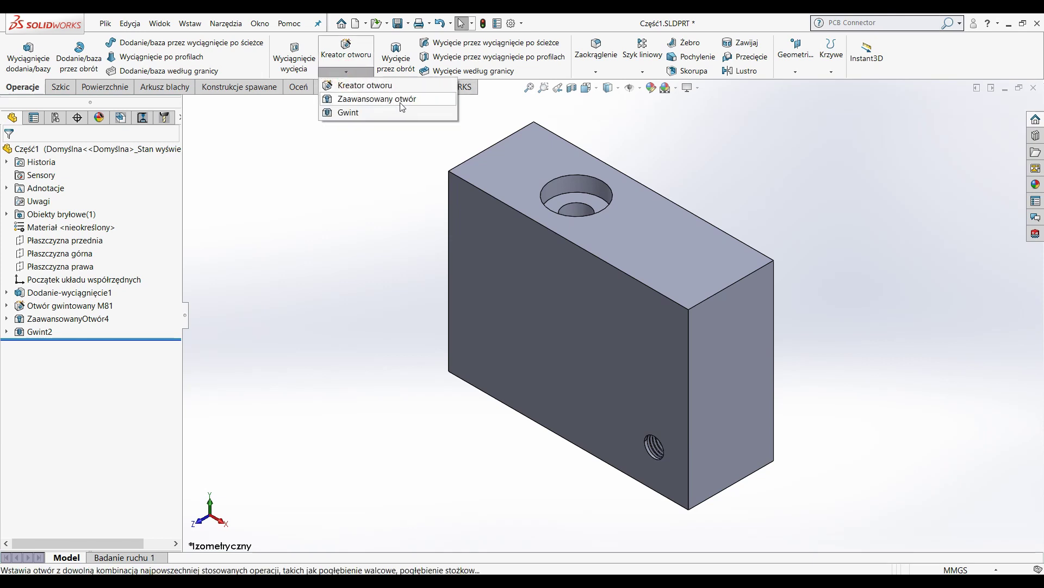